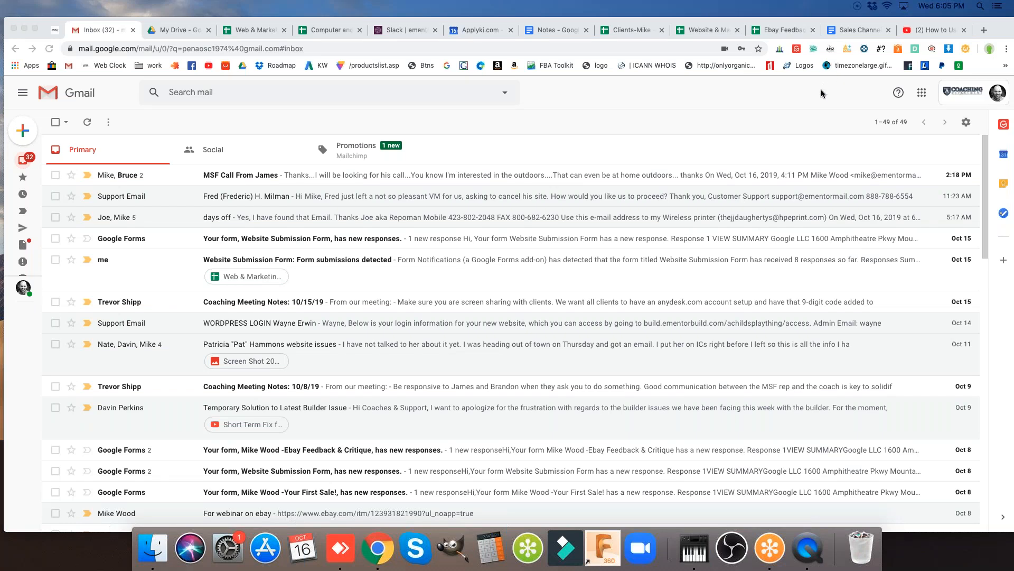
# Open Google Drive from Gmail's Google apps list and close the duplicate My Drive tab.
pyautogui.click(690, 97)
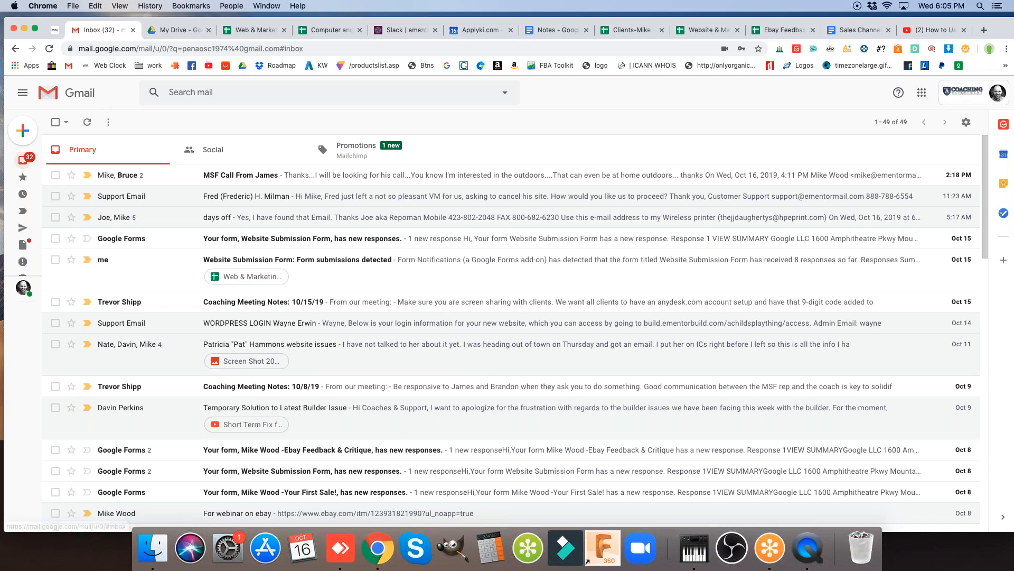
pyautogui.click(923, 96)
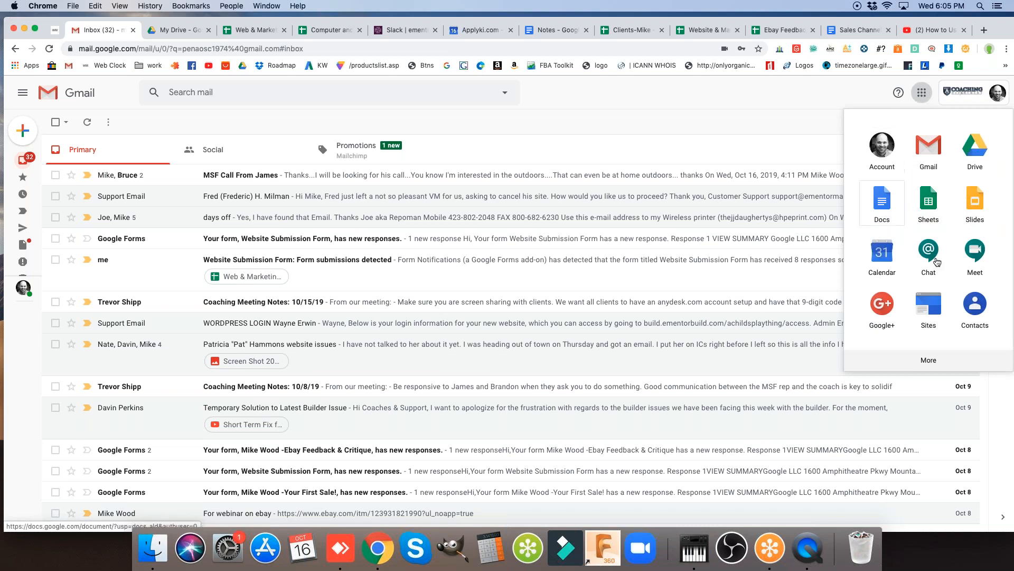
pyautogui.click(976, 150)
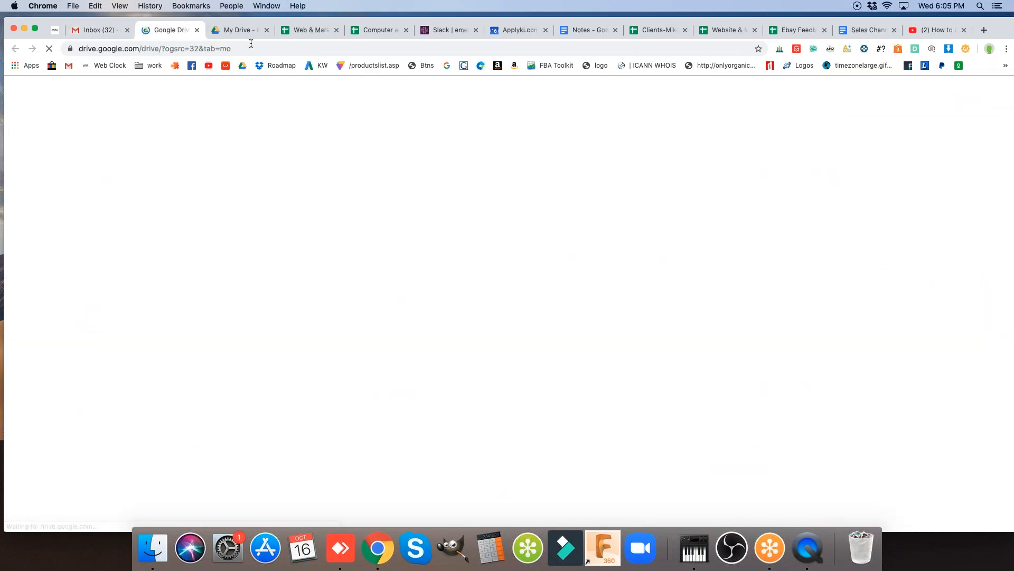
pyautogui.click(266, 30)
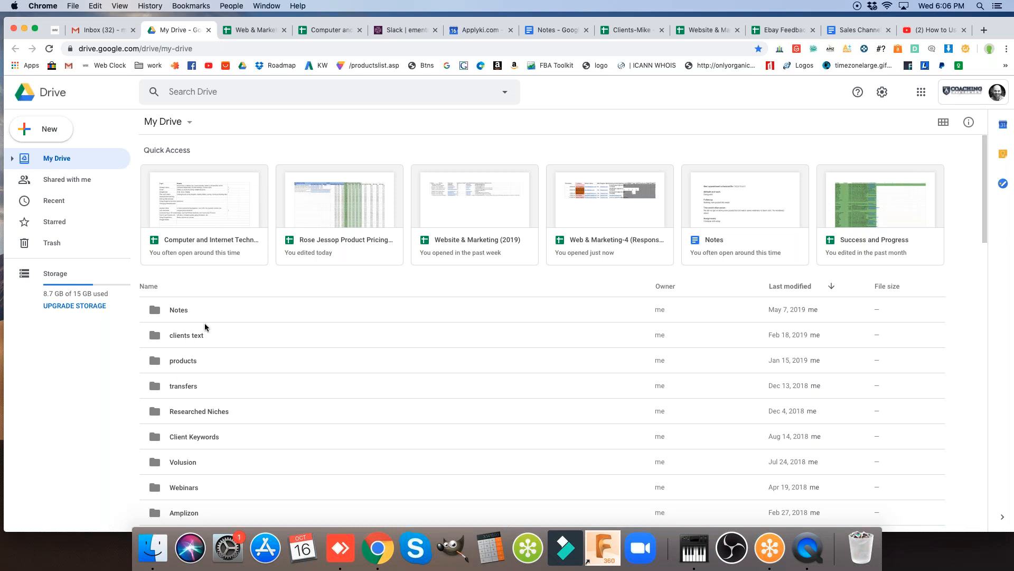
# Look through the folders in My Drive and the kinds of items that can be newly created.
pyautogui.scroll(-1, 196, 361)
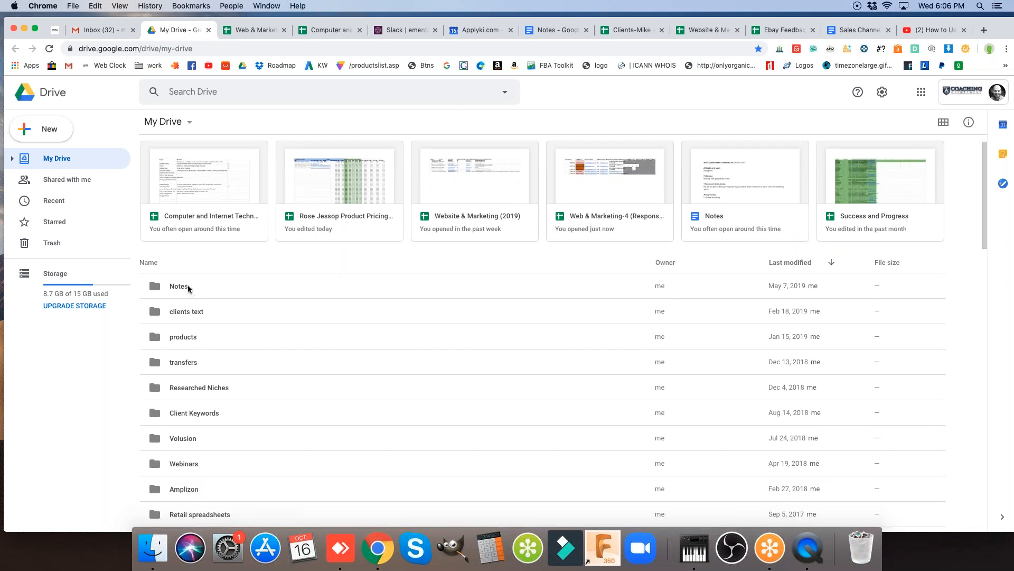
pyautogui.scroll(-4, 182, 443)
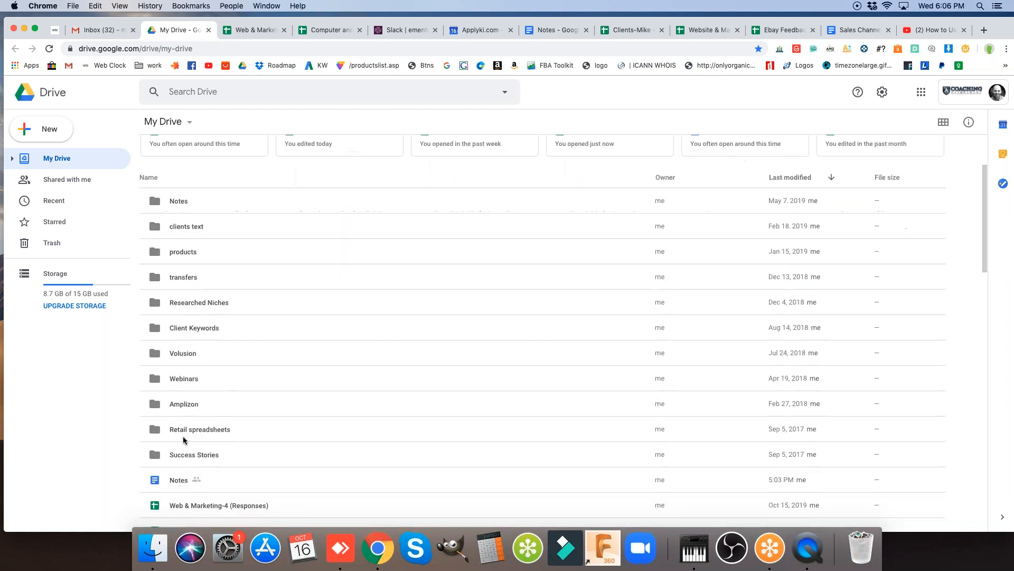
pyautogui.scroll(5, 185, 438)
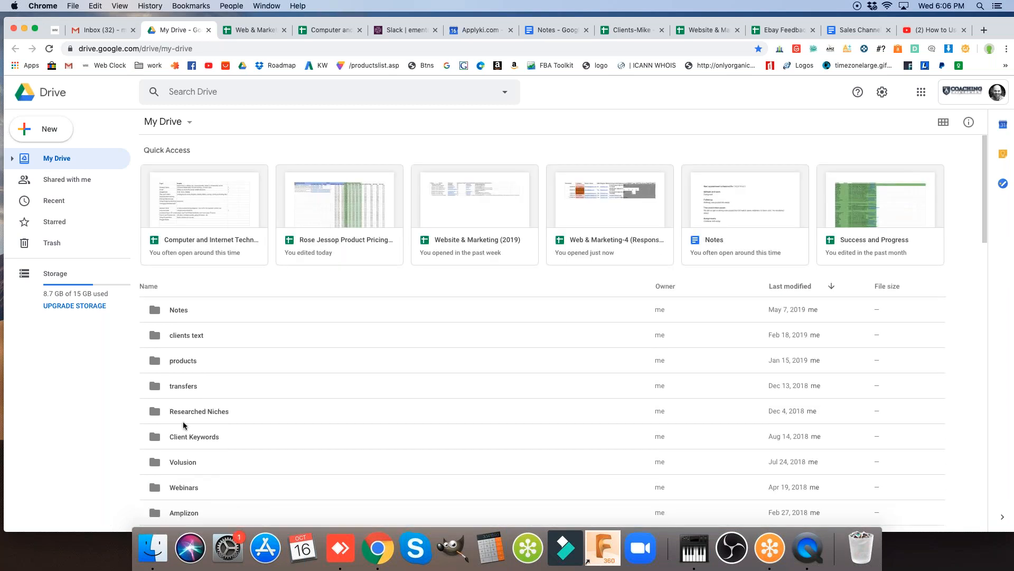
pyautogui.click(45, 130)
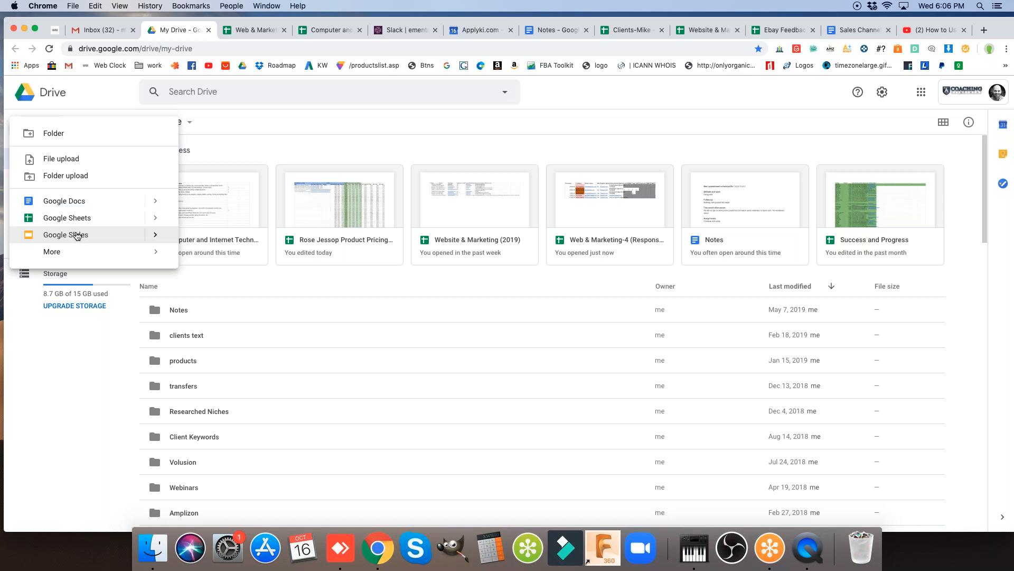
pyautogui.moveTo(61, 253)
pyautogui.click(275, 139)
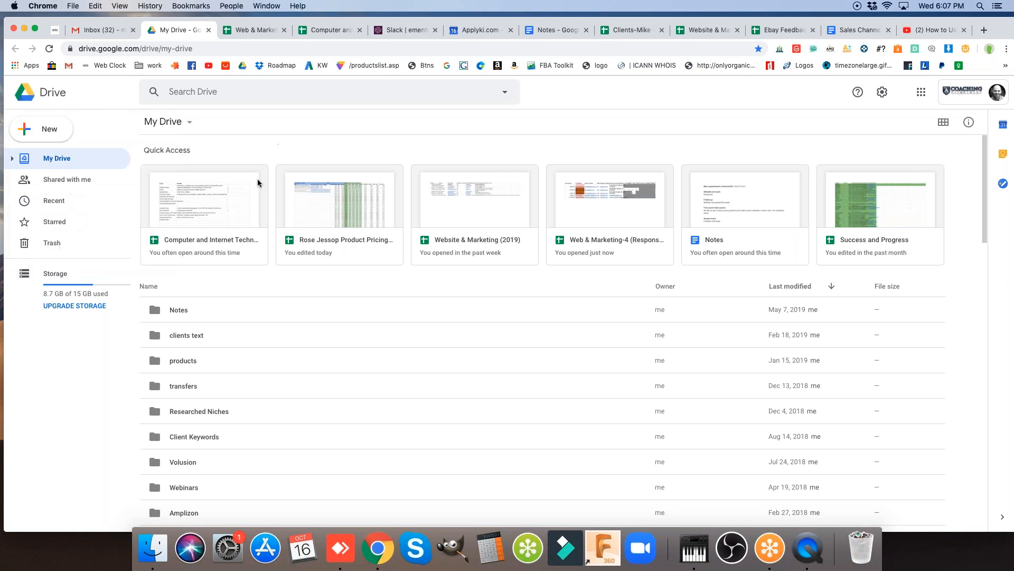
# Open the Retail spreadsheets folder and its most recently modified product pricing sheet.
pyautogui.scroll(-4, 235, 350)
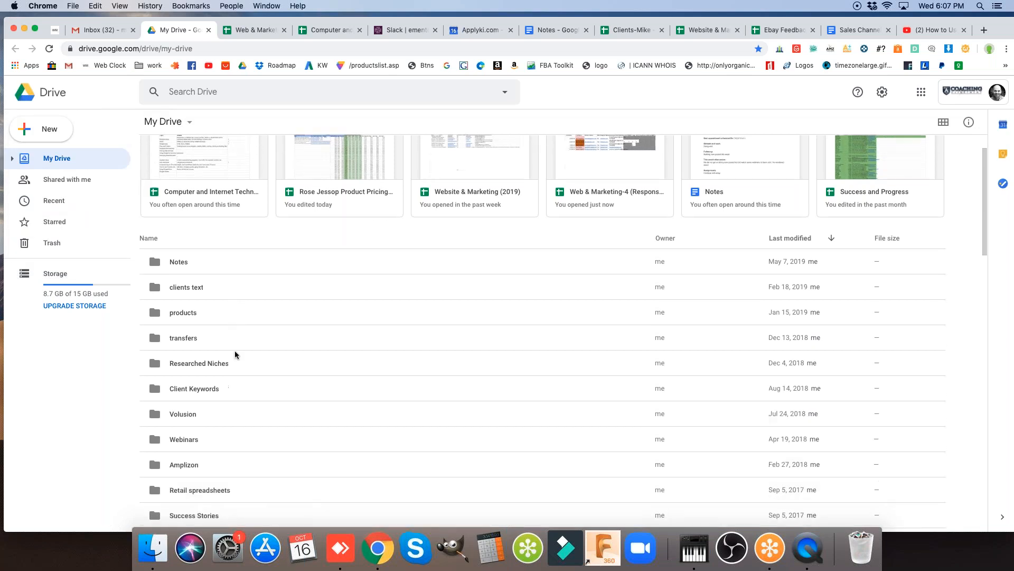
pyautogui.doubleClick(205, 443)
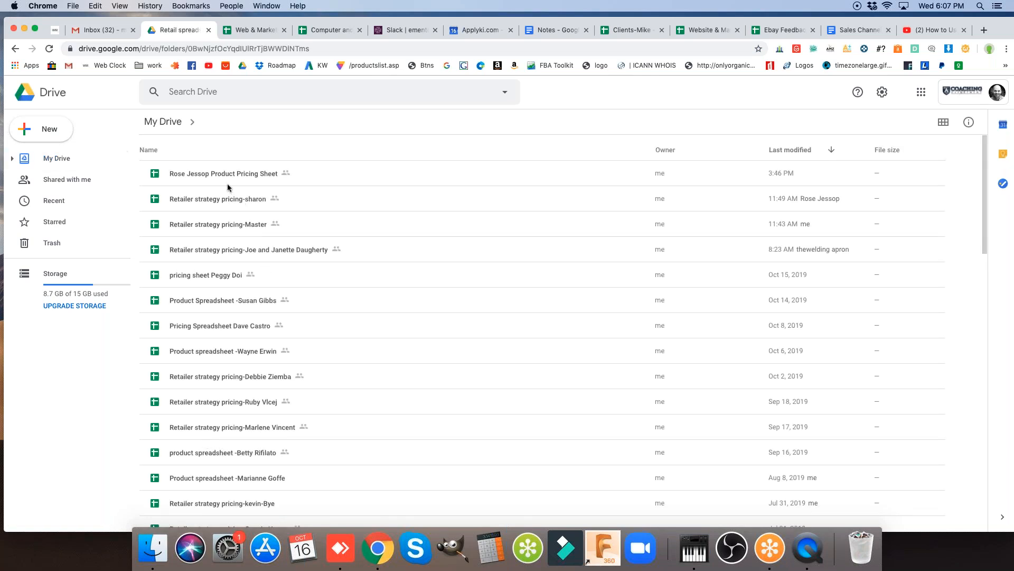
pyautogui.doubleClick(229, 173)
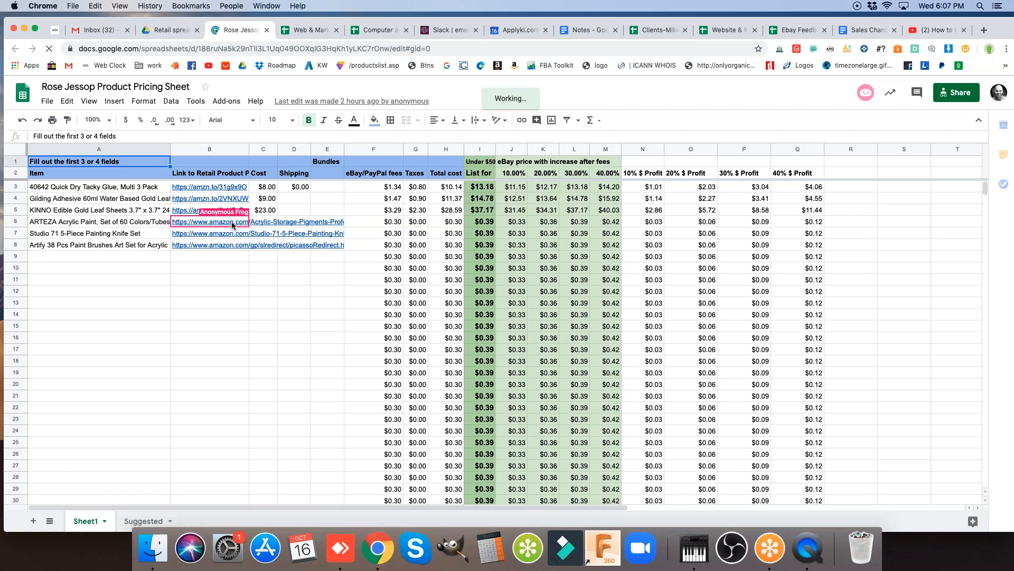
# Copy the Amazon product link of the ARTEZA Acrylic Paint row from cell B6.
pyautogui.moveTo(232, 225)
pyautogui.press('super+c')
pyautogui.click(239, 226)
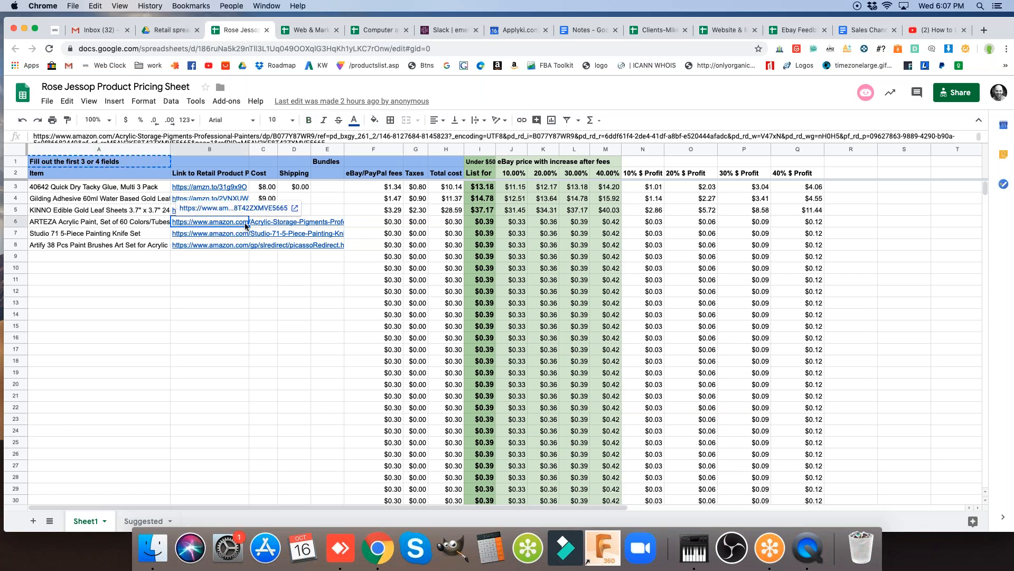
pyautogui.press('super+c')
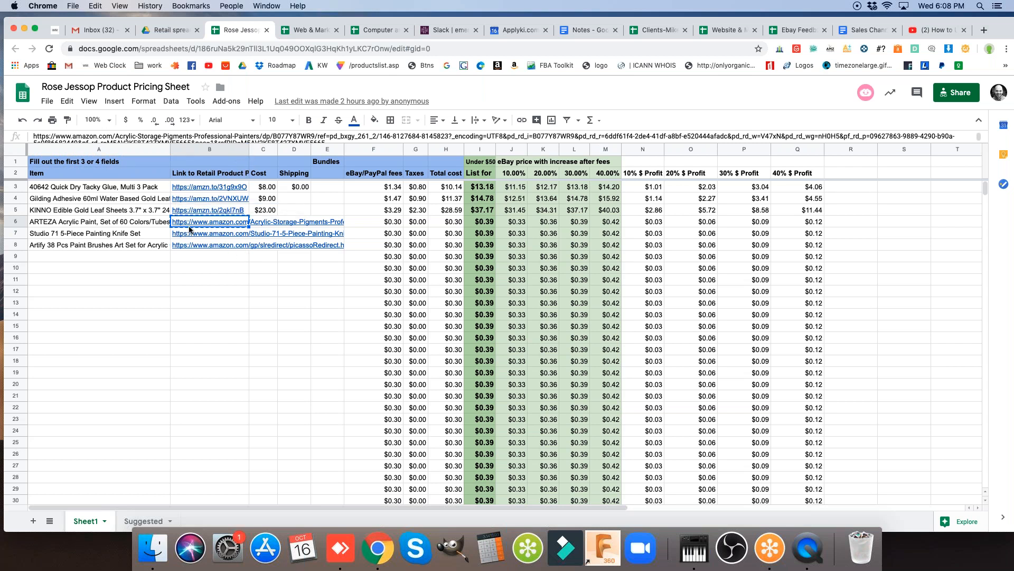
pyautogui.click(211, 258)
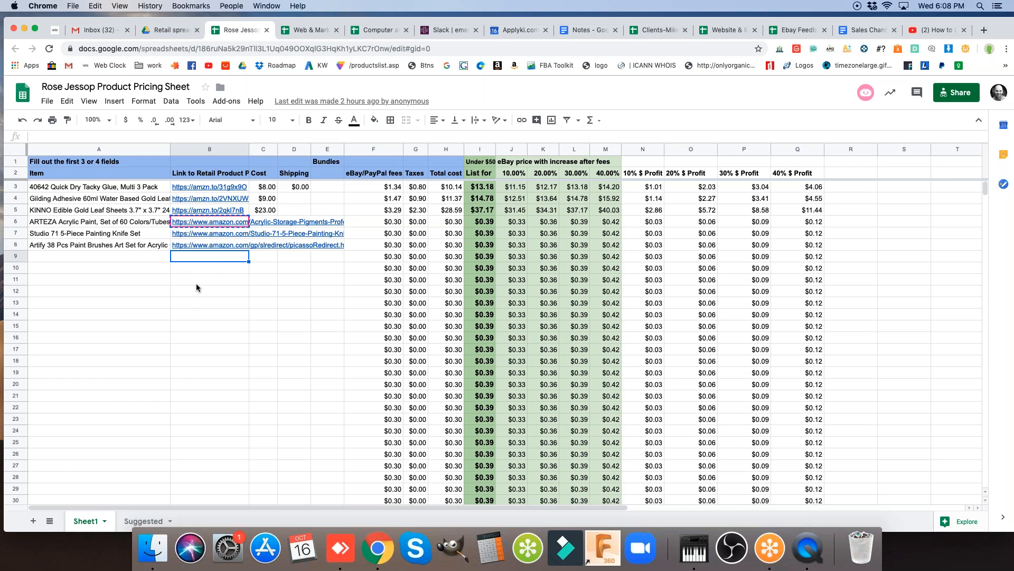
pyautogui.click(202, 270)
pyautogui.click(208, 280)
pyautogui.click(214, 292)
pyautogui.click(214, 259)
pyautogui.click(225, 224)
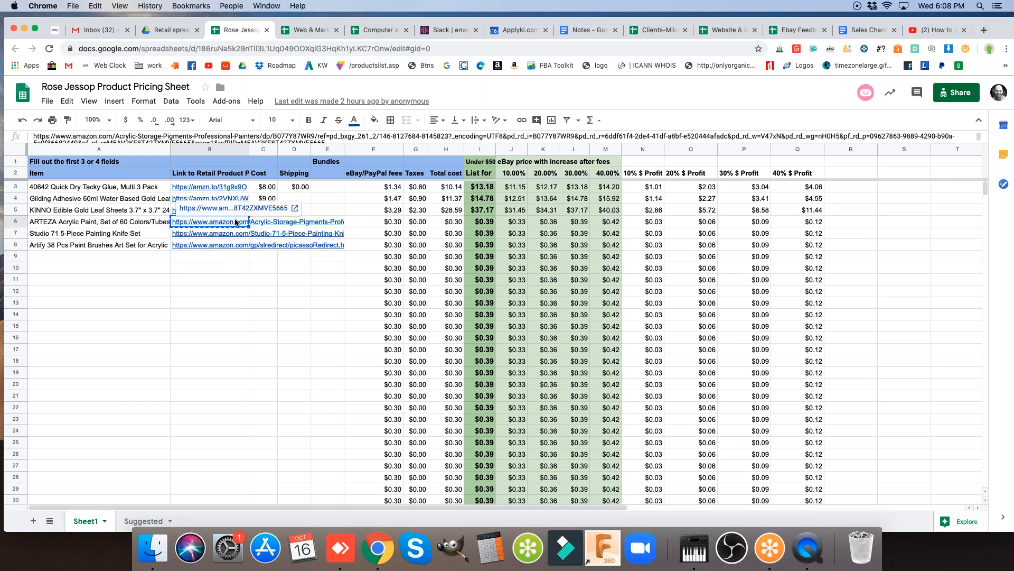
pyautogui.press('cmd+c')
# Set the cost of the ARTEZA Acrylic Paint set in cell C6 to 3.
pyautogui.click(265, 223)
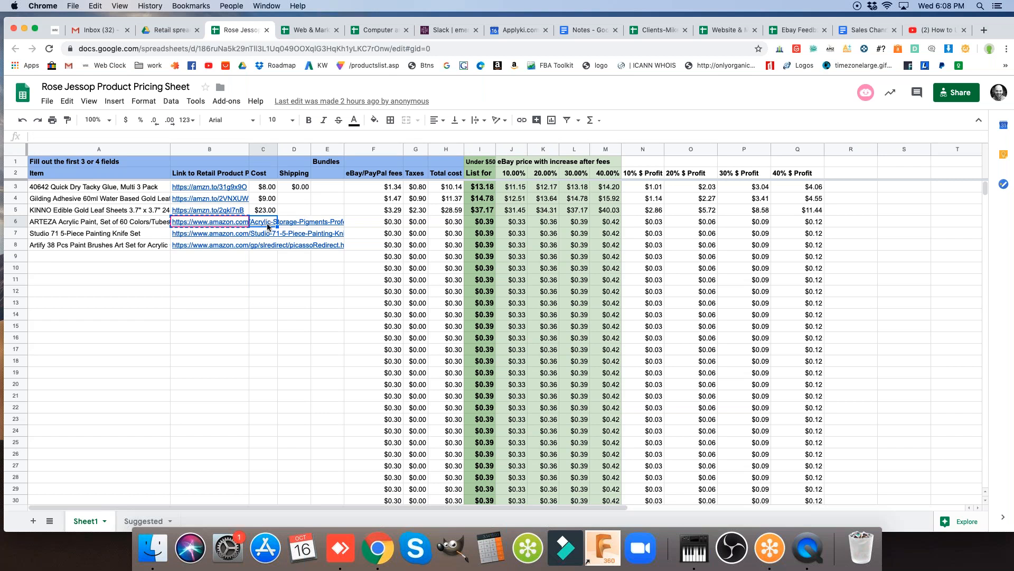
pyautogui.write('3')
pyautogui.press('Return')
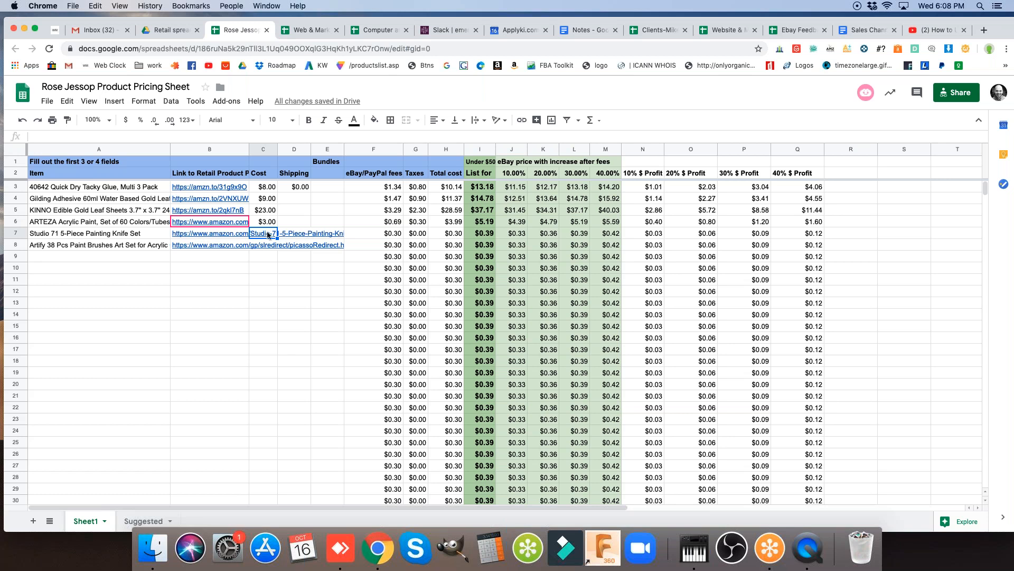
# Set the cost of the Studio 71 5-Piece Painting Knife Set in cell C7 to 10.
pyautogui.click(294, 236)
pyautogui.click(322, 237)
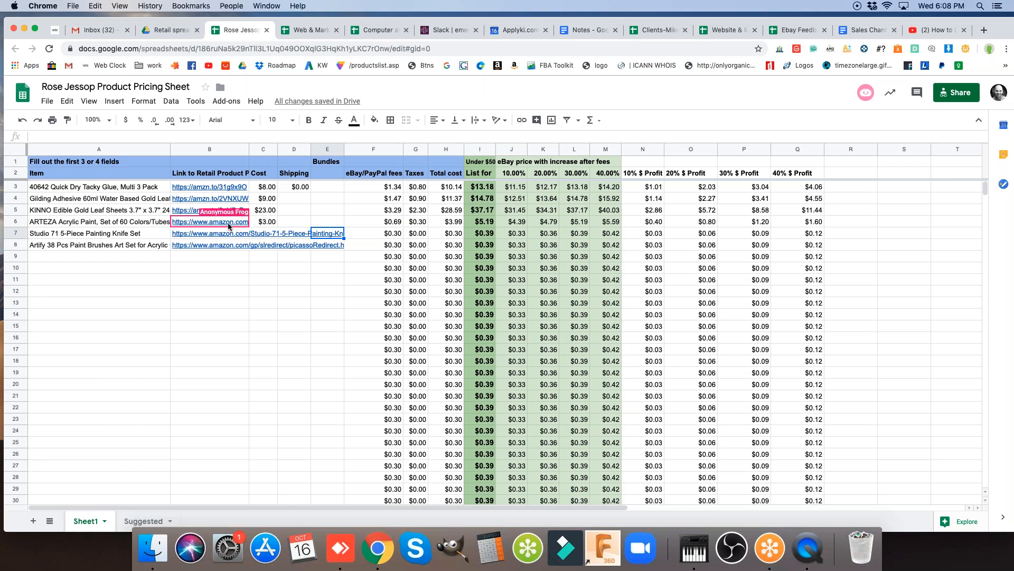
pyautogui.moveTo(228, 224)
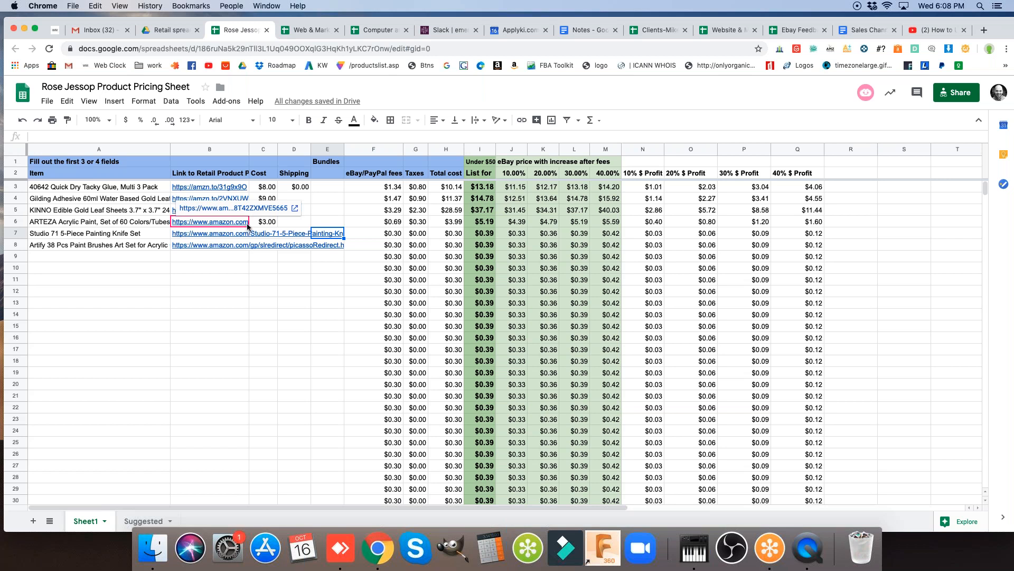
pyautogui.click(264, 259)
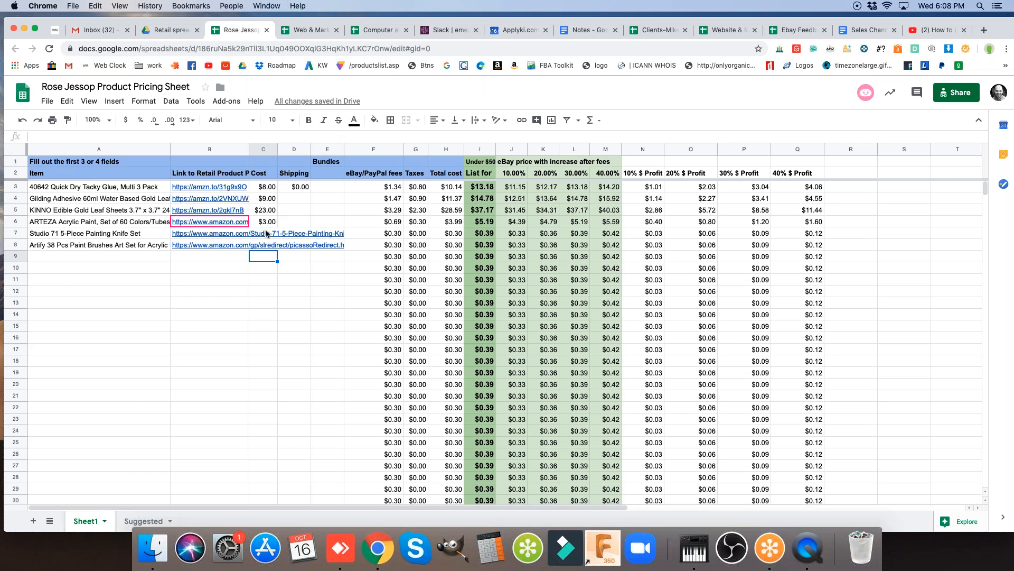
pyautogui.click(268, 237)
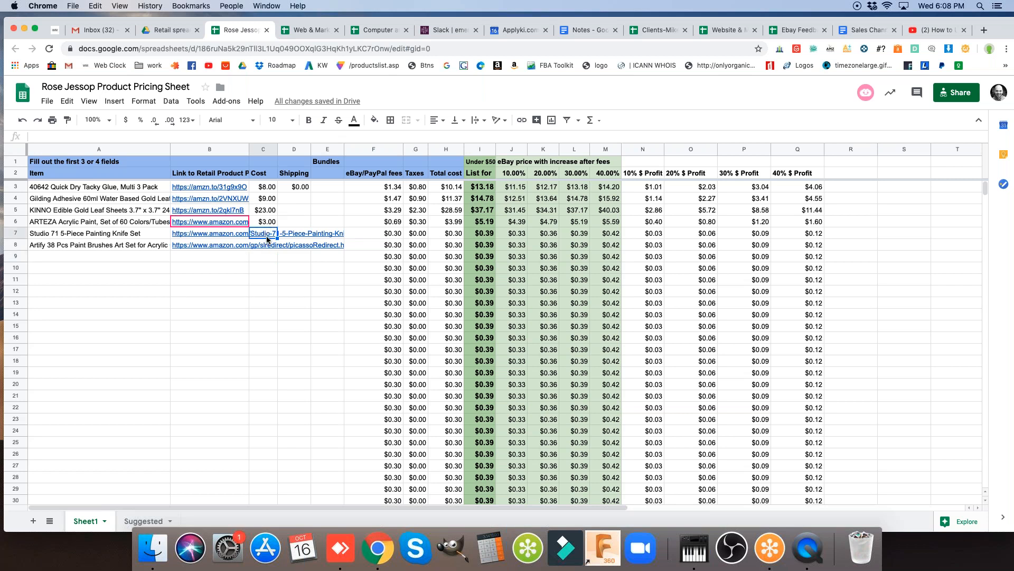
pyautogui.write('10')
pyautogui.press('Return')
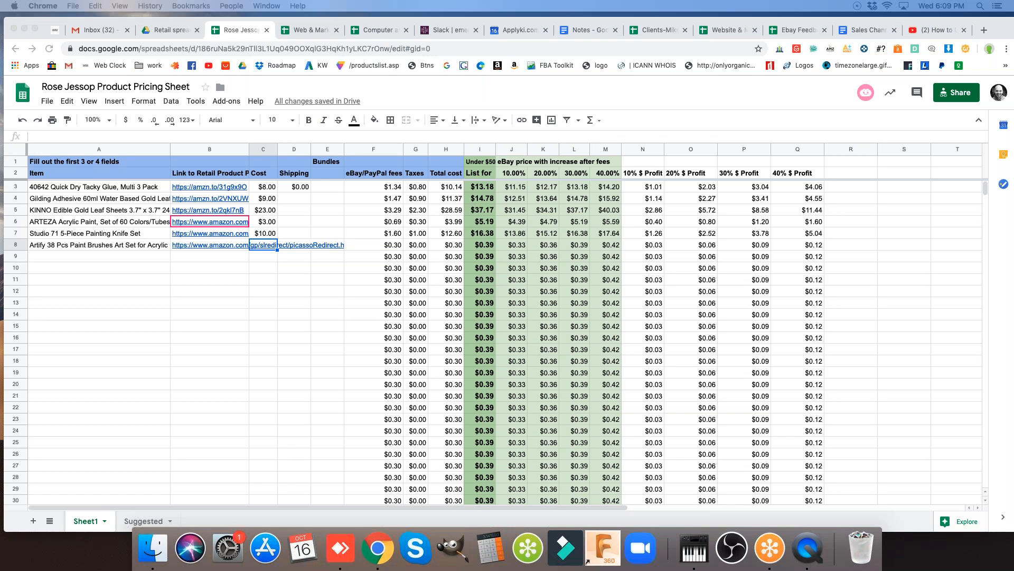
# Set the cost of the ARTEZA Acrylic Paint set in cell C6 to 42.
pyautogui.click(268, 222)
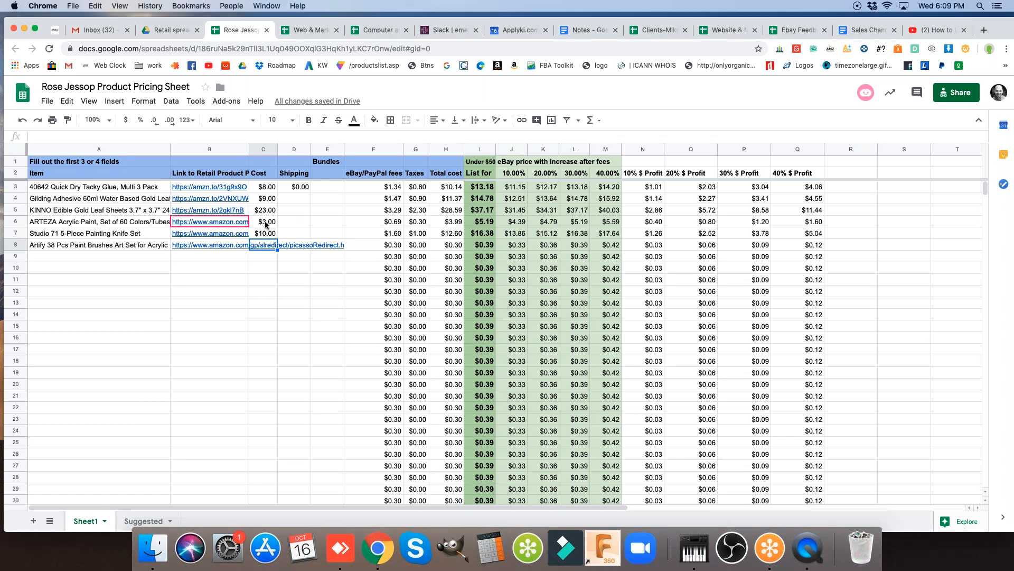
pyautogui.click(267, 224)
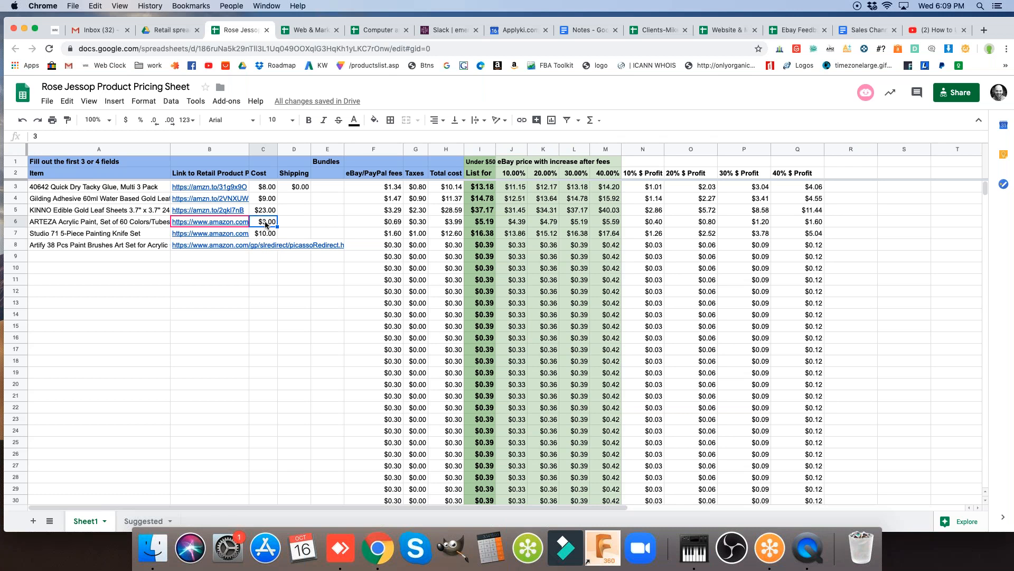
pyautogui.write('42')
pyautogui.press('Return')
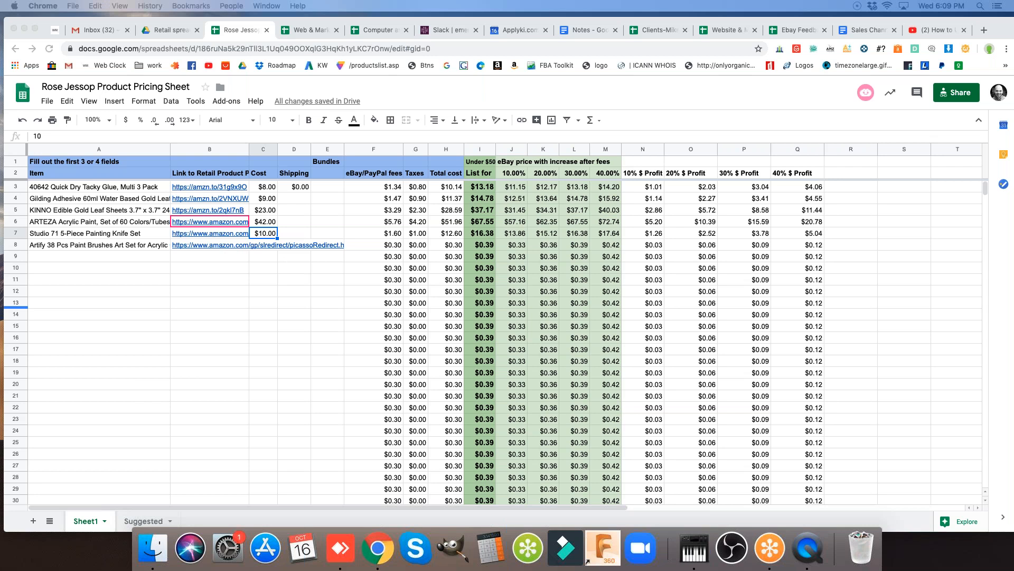
pyautogui.click(216, 227)
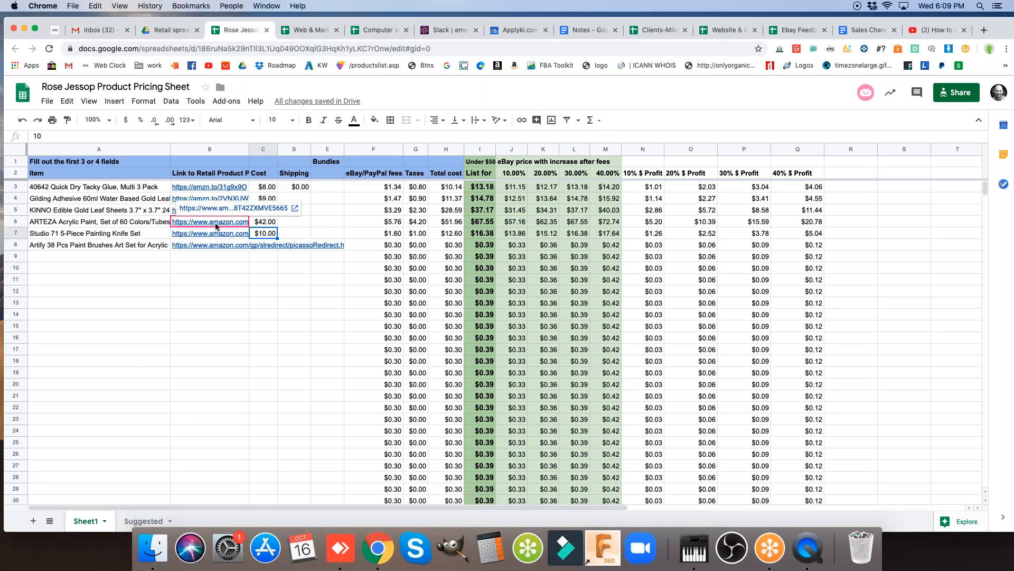
pyautogui.press('super+v')
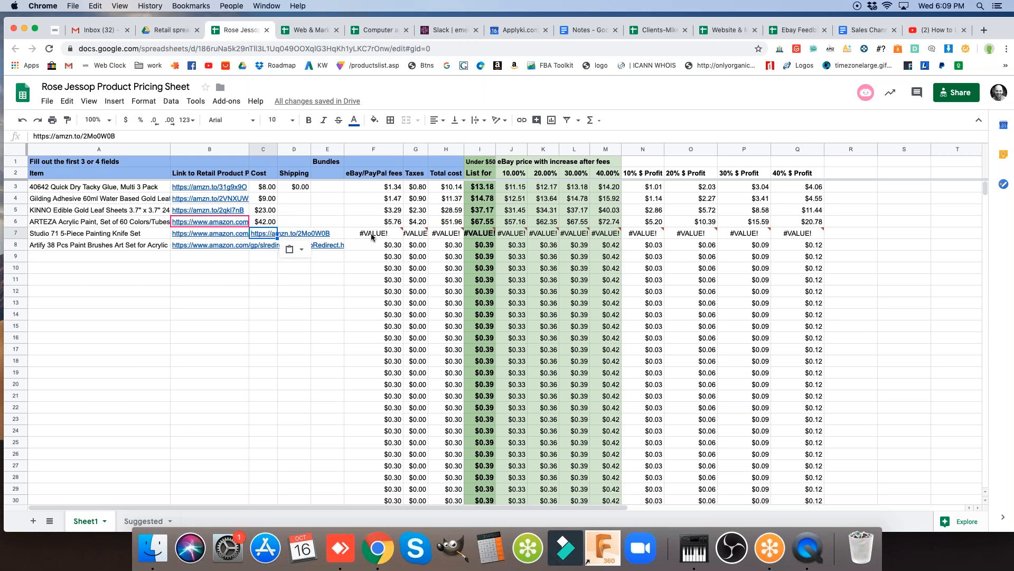
# Check the Studio 71 Painting Knife Set's Amazon product page through its link in B7, and close that page.
pyautogui.click(198, 236)
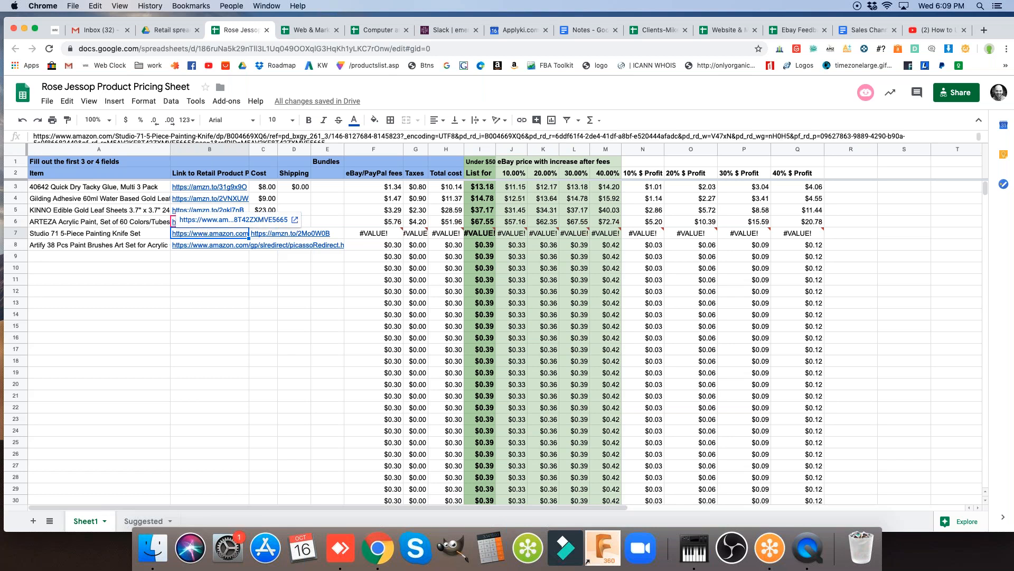
pyautogui.click(205, 219)
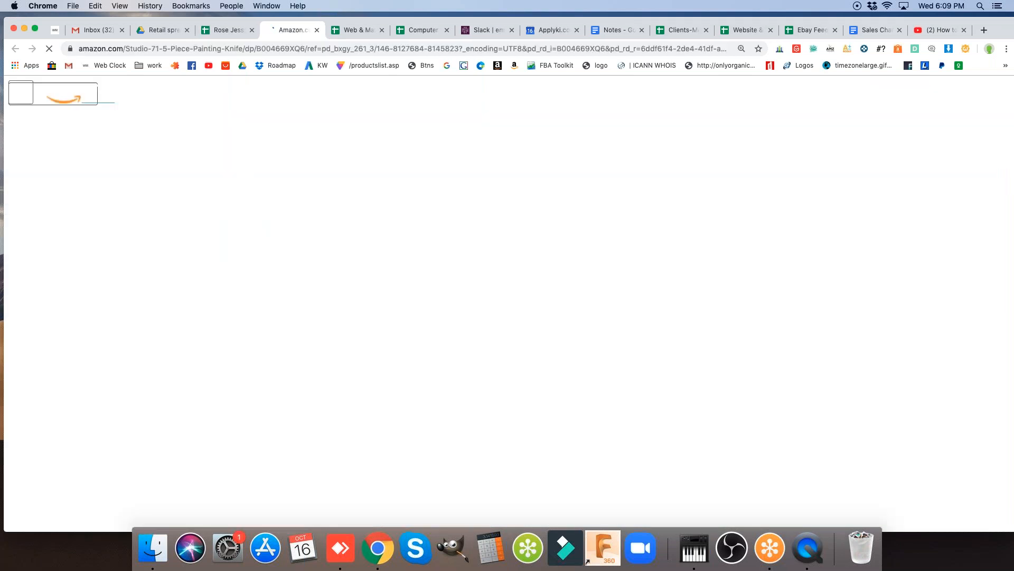
pyautogui.click(307, 48)
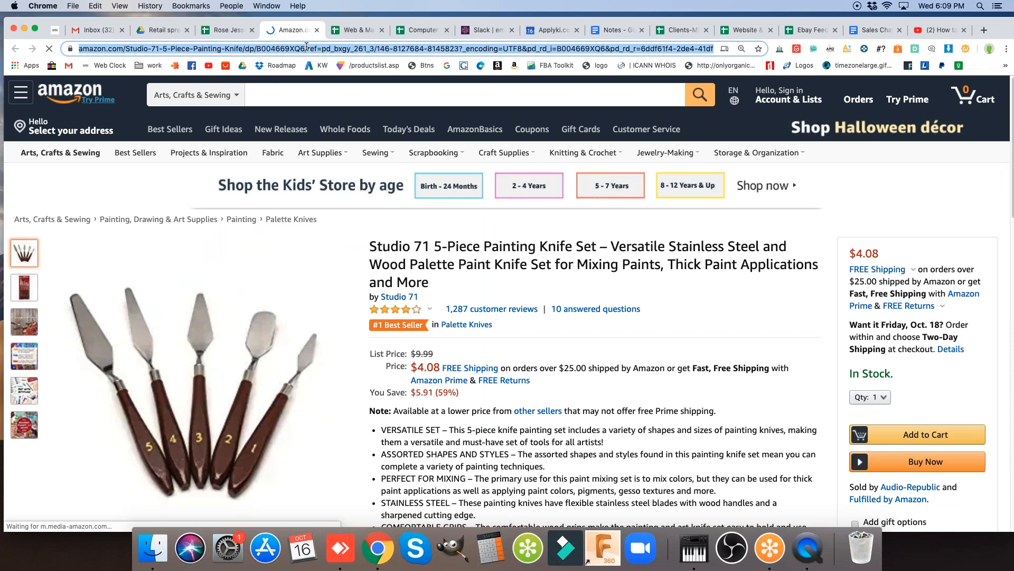
pyautogui.click(317, 30)
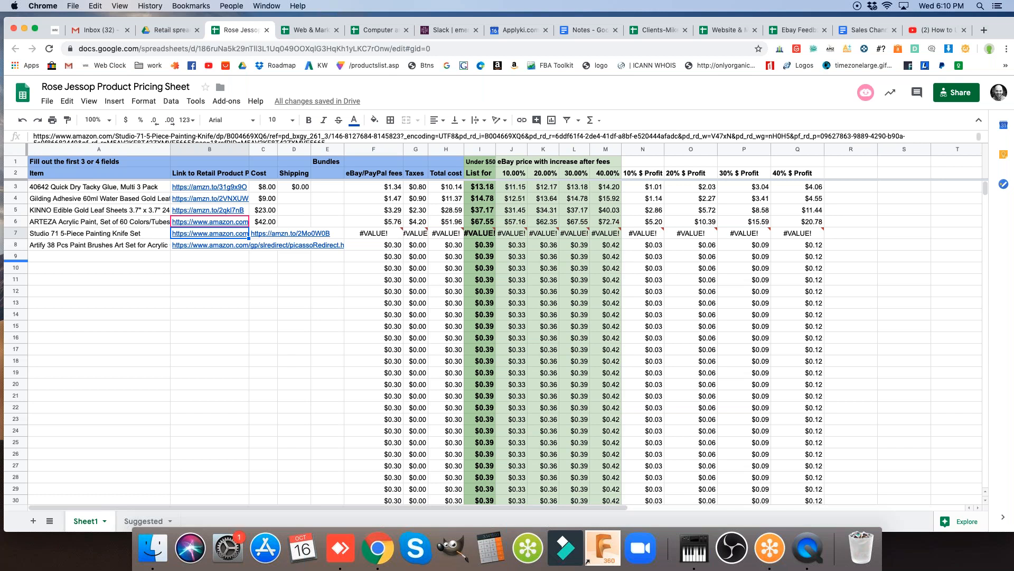
# Replace the contents of the Studio 71 Painting Knife Set's cost cell C7 with 5.
pyautogui.click(265, 236)
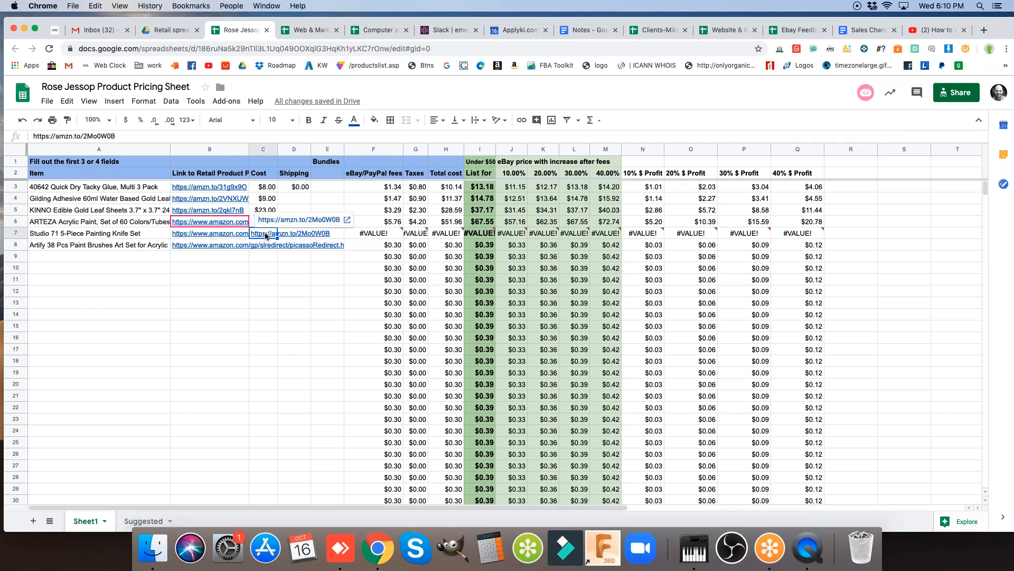
pyautogui.write('5')
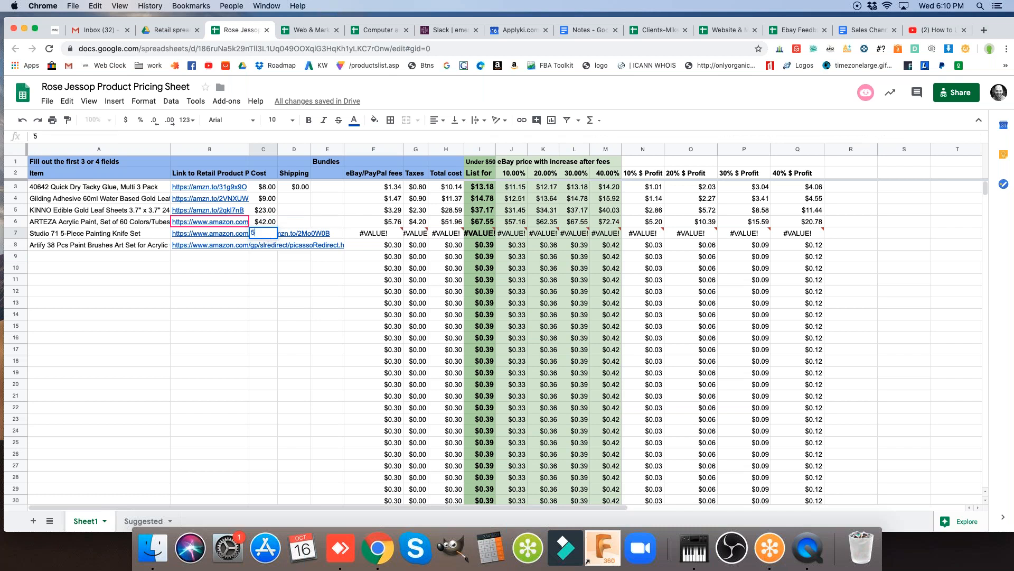
pyautogui.press('Return')
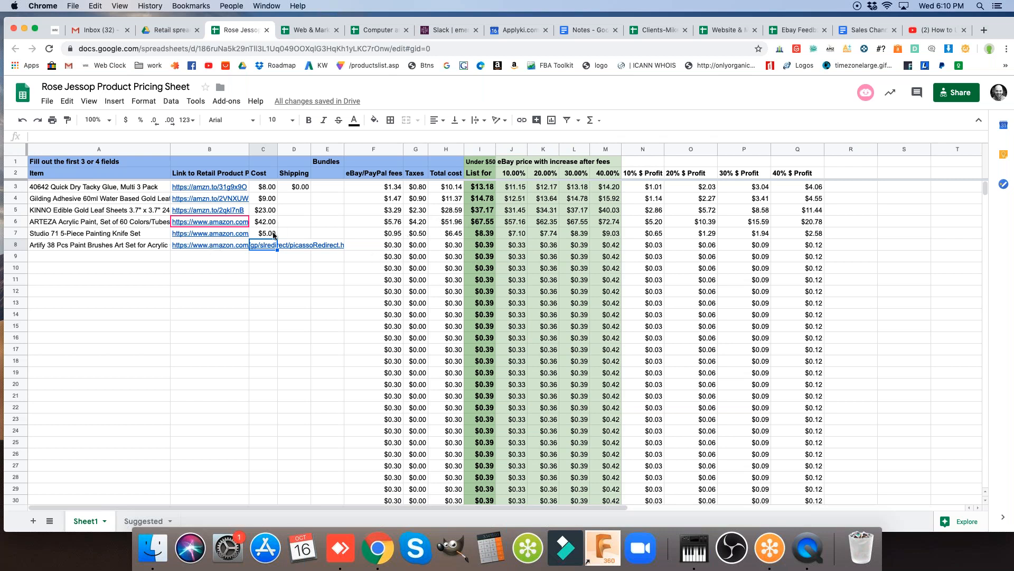
pyautogui.moveTo(247, 248)
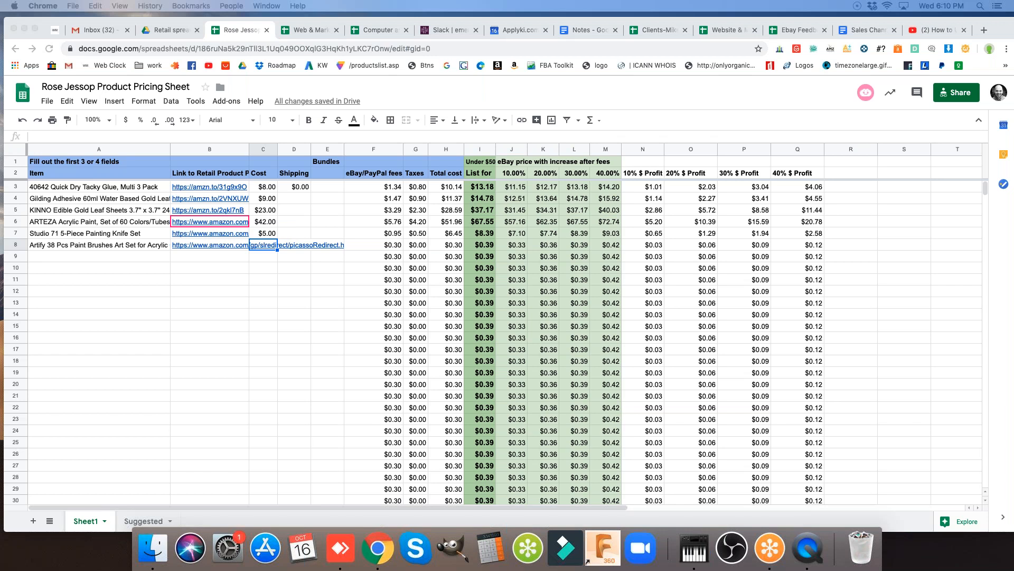
pyautogui.click(217, 234)
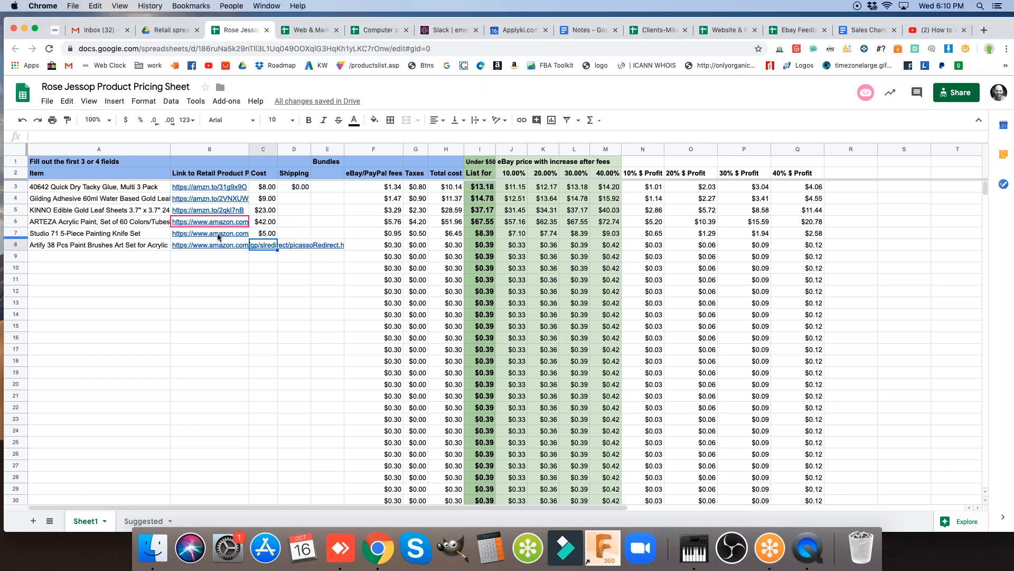
pyautogui.click(227, 233)
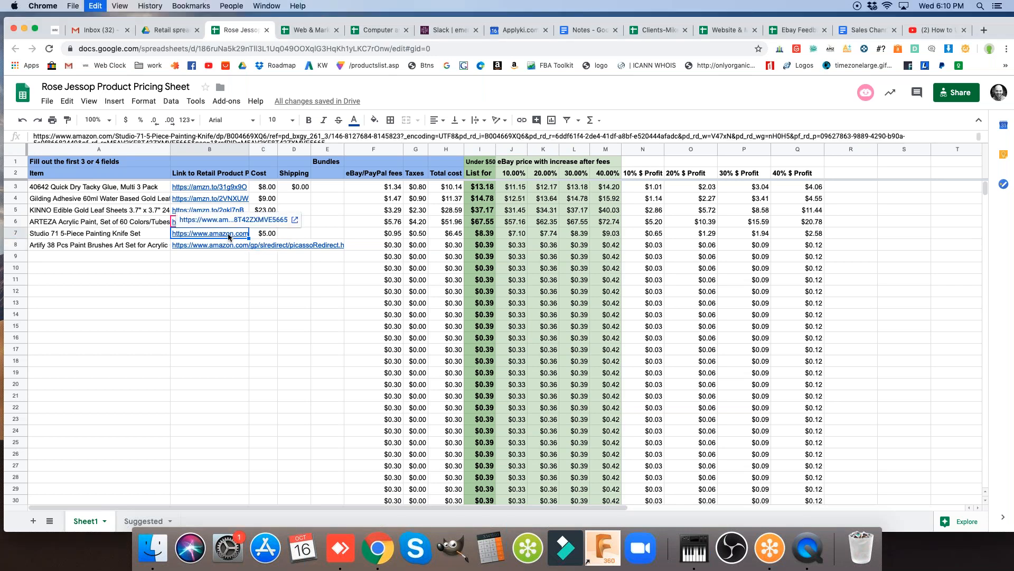
pyautogui.press('super+v')
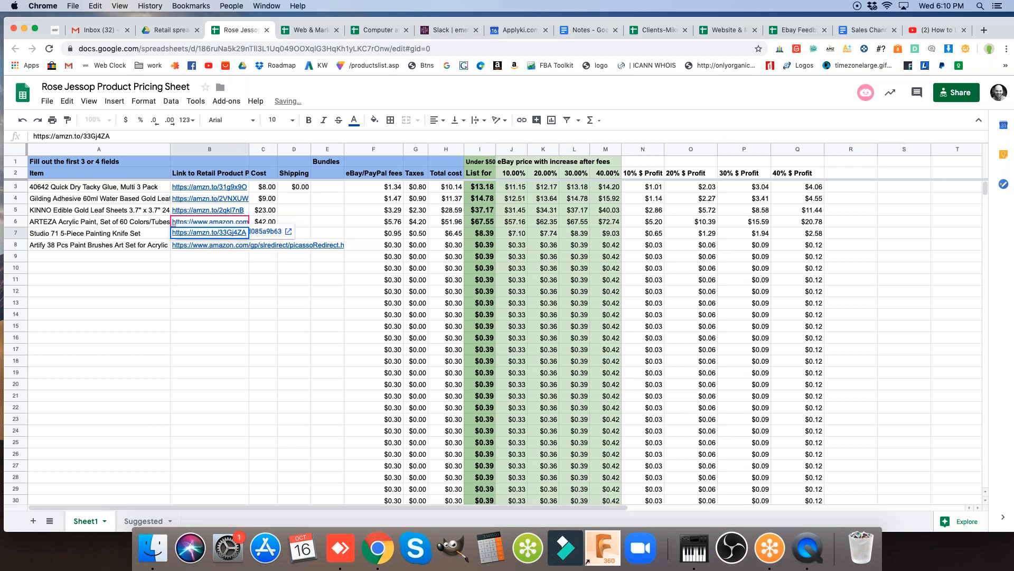
# Check the Artify 38 Pcs Paint Brushes Amazon product page through its link in B8, and close that page.
pyautogui.click(213, 248)
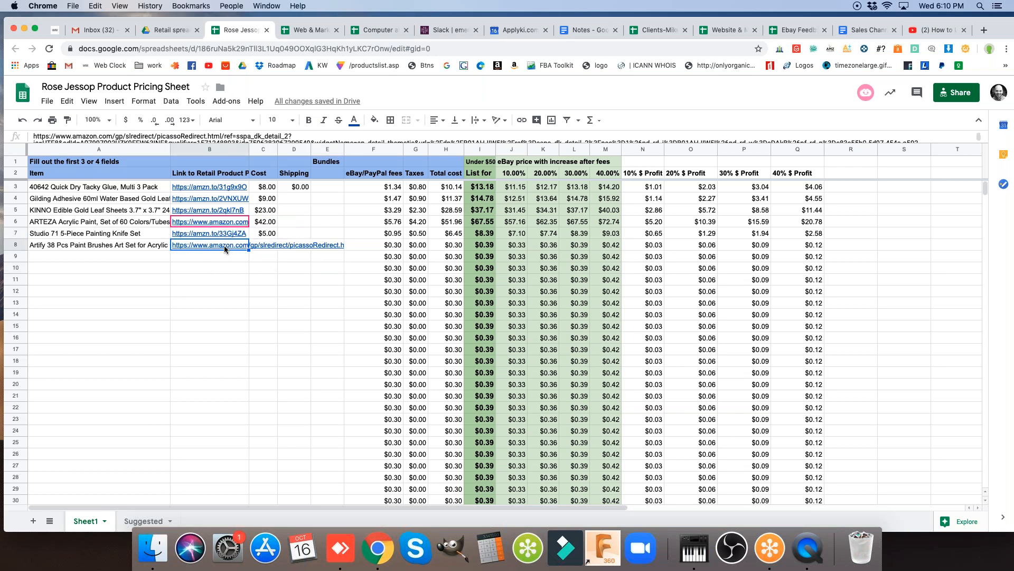
pyautogui.click(236, 233)
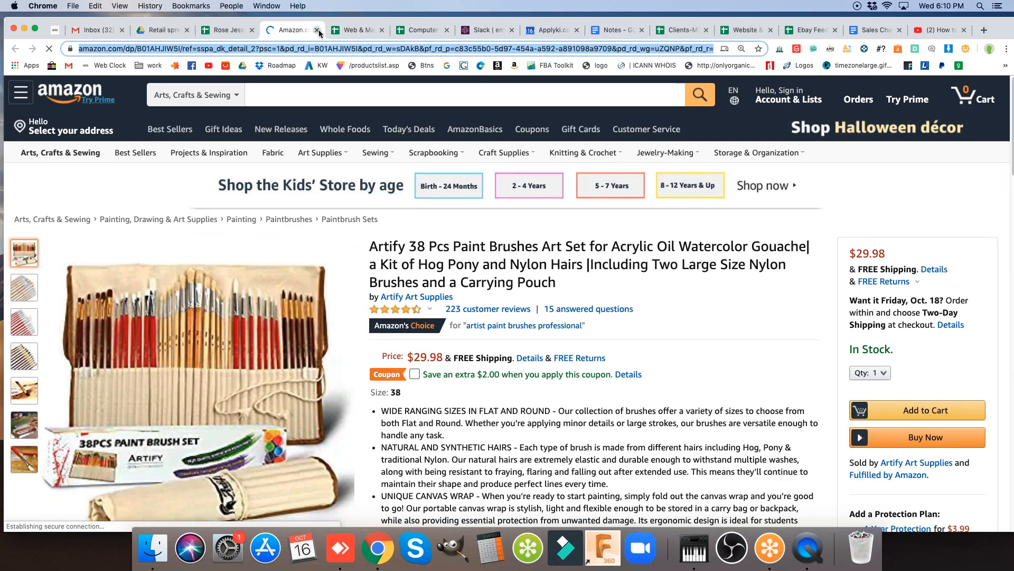
pyautogui.press('super+w')
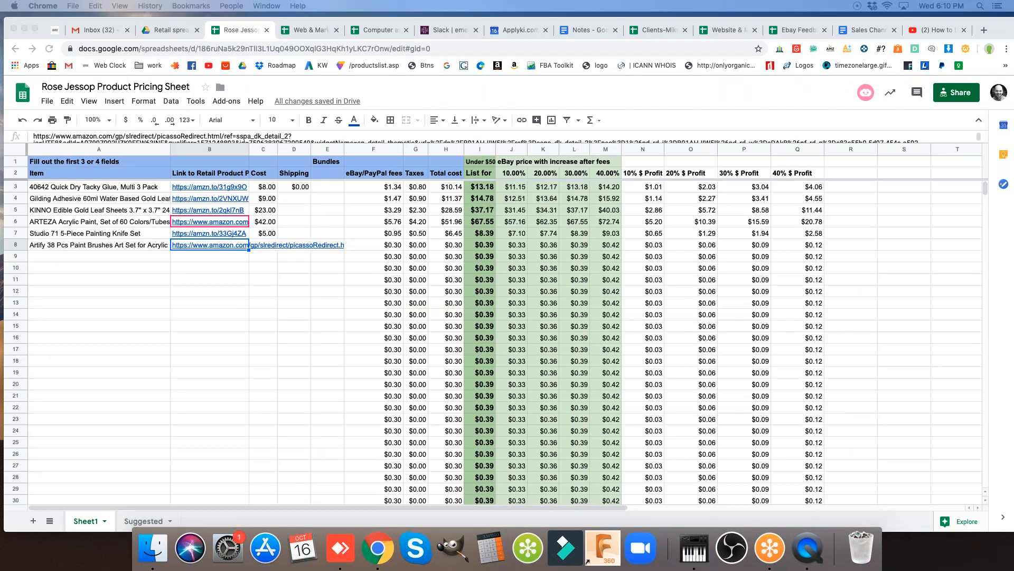
# Set the cost of the Artify 38 Pcs Paint Brushes set in cell C8 to 30.
pyautogui.click(257, 250)
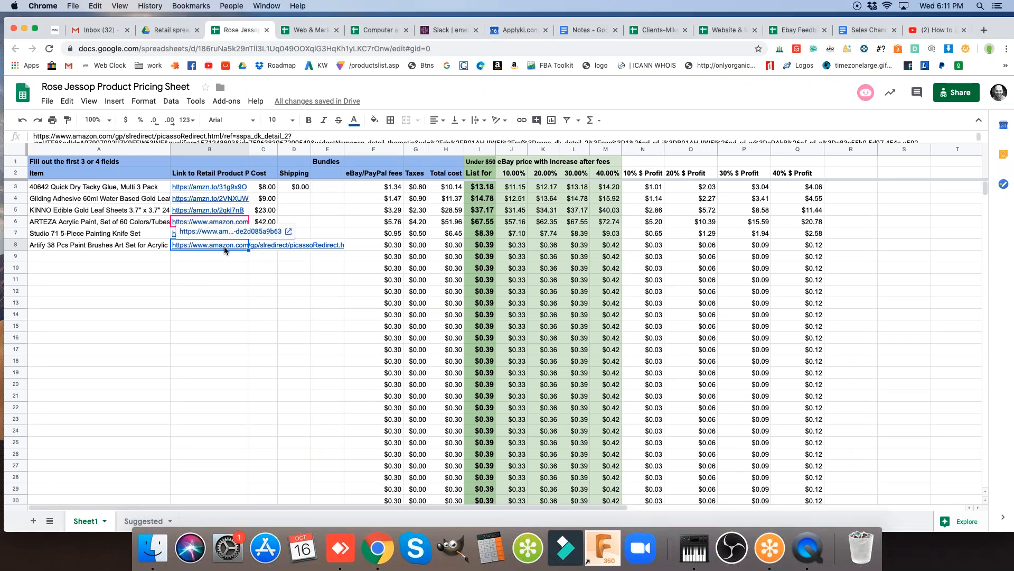
pyautogui.press('Tab')
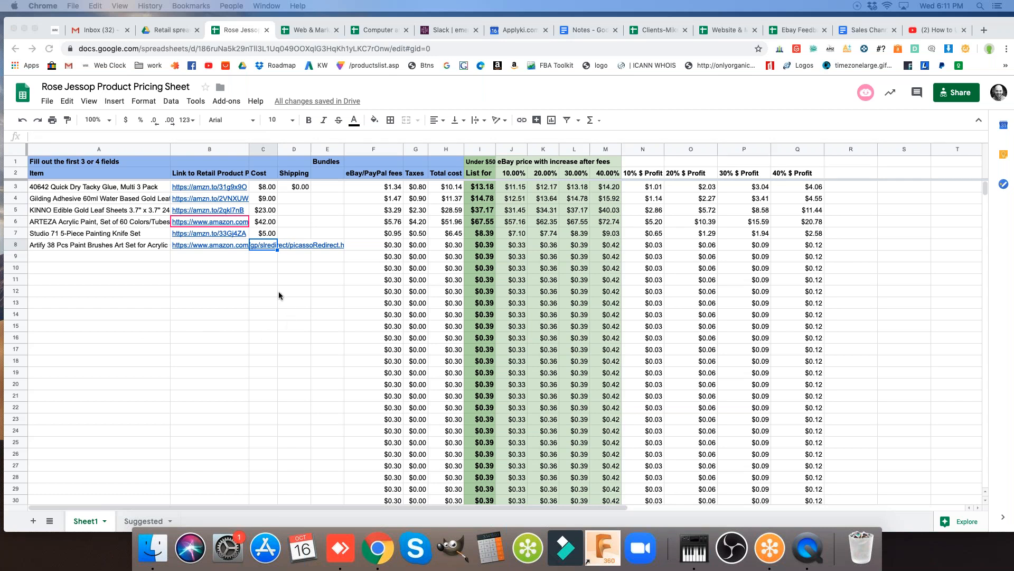
pyautogui.click(268, 247)
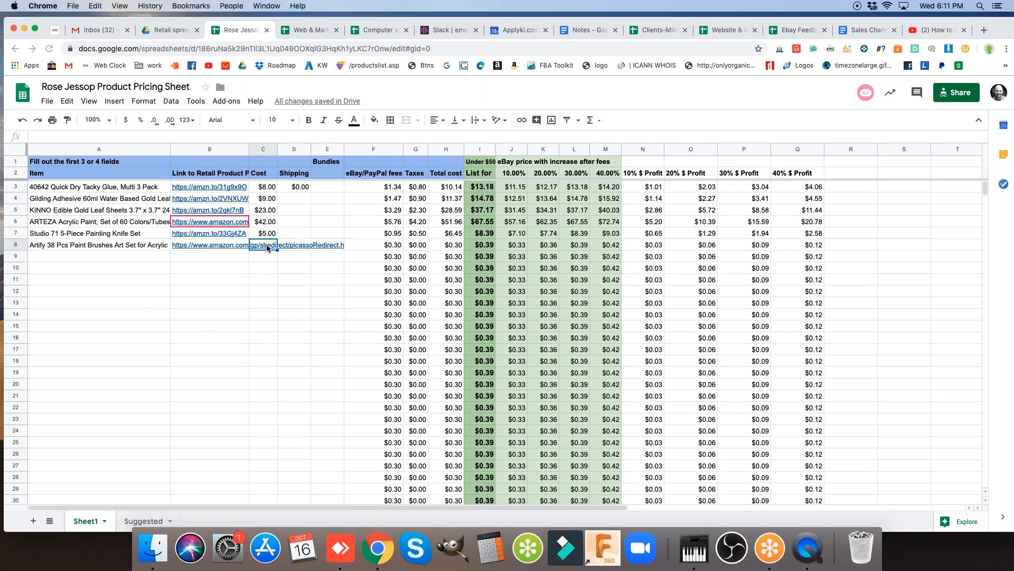
pyautogui.write('30')
pyautogui.press('Return')
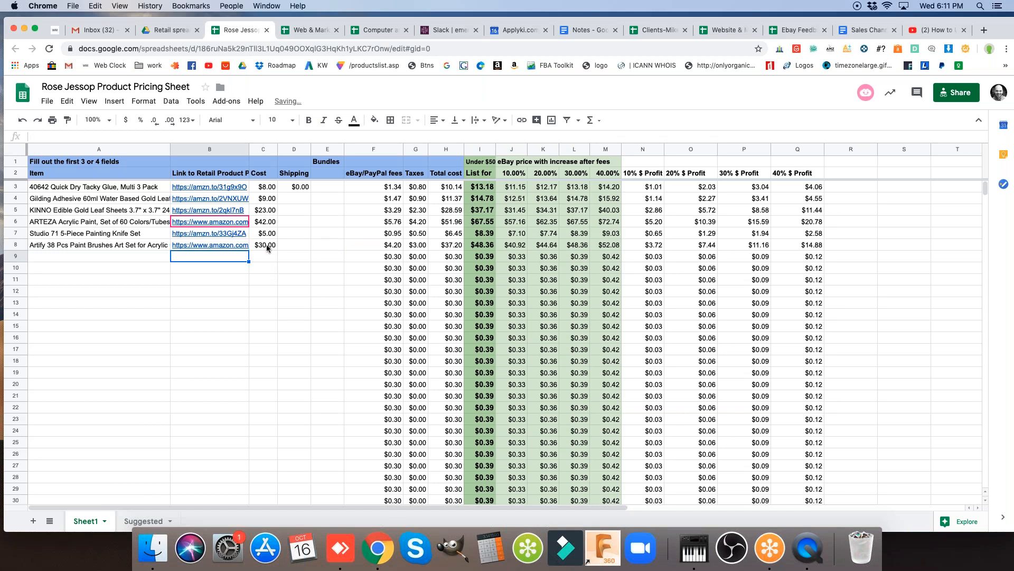
pyautogui.click(230, 245)
pyautogui.write('https://amzn.to/31hP70h')
pyautogui.press('Return')
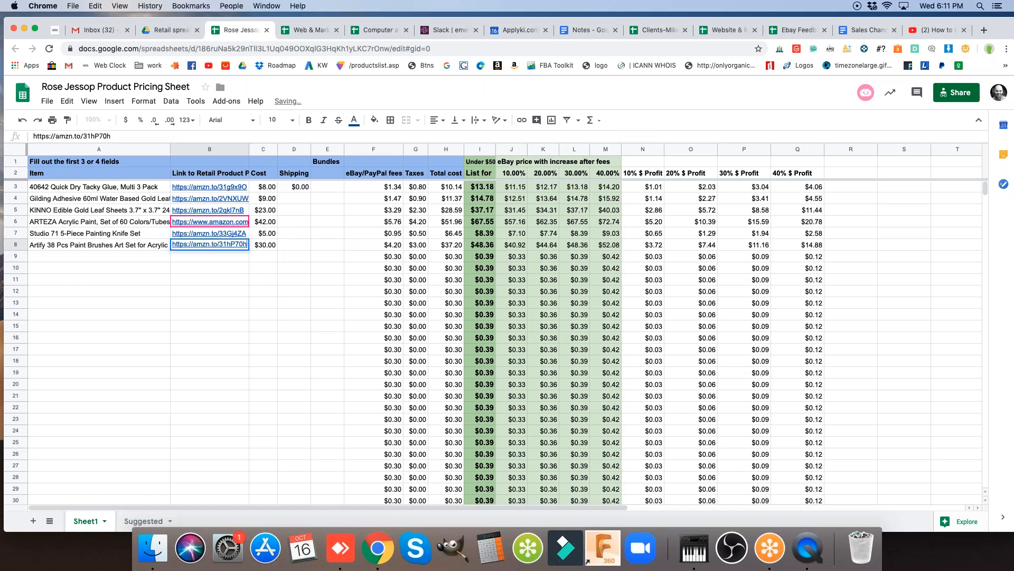
pyautogui.press('Return')
pyautogui.press('Return')
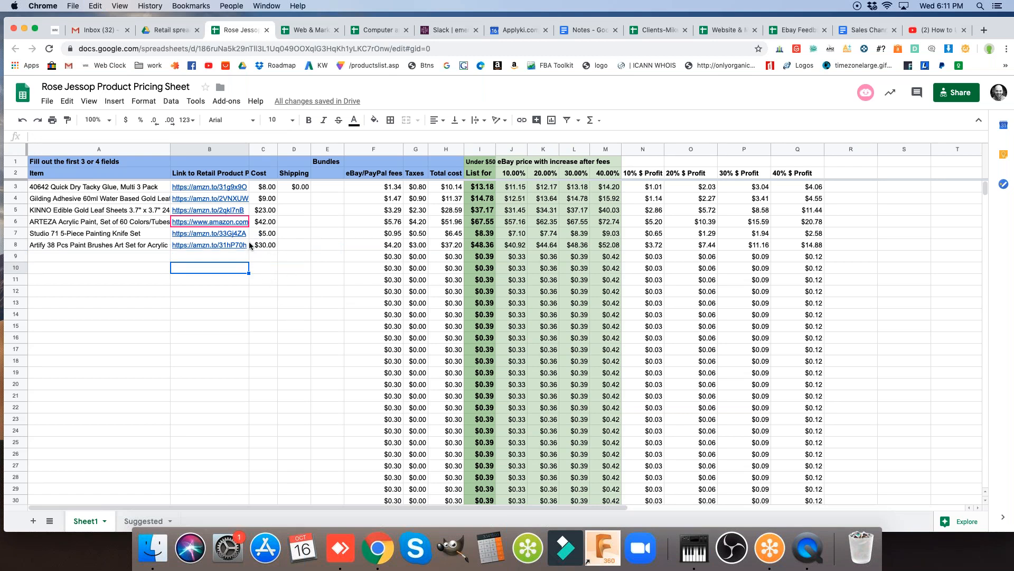
# Examine the full item names of the KINNO Gold Leaf Sheets in A5 and the ARTEZA Acrylic Paint in A6.
pyautogui.click(149, 212)
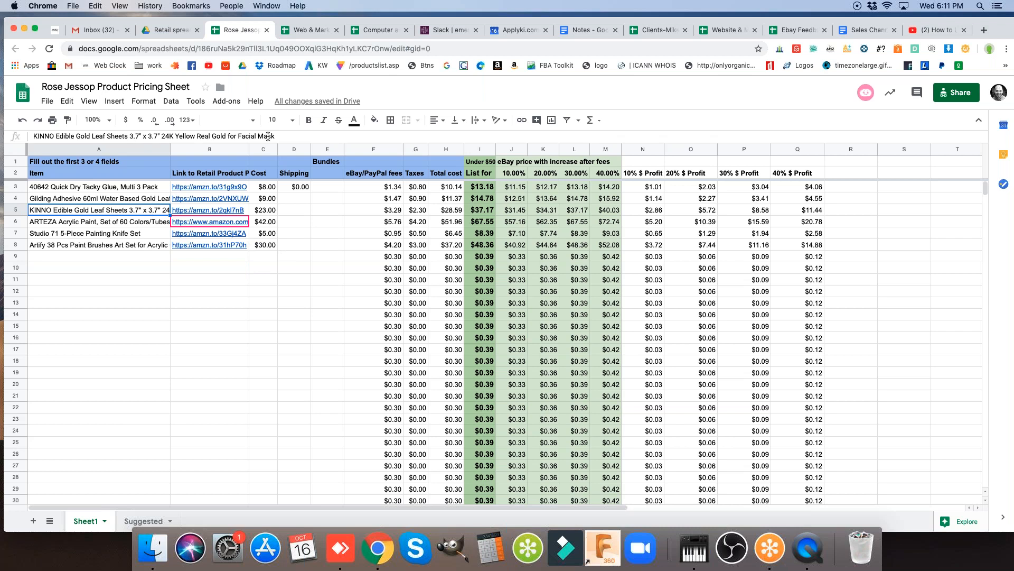
pyautogui.click(334, 291)
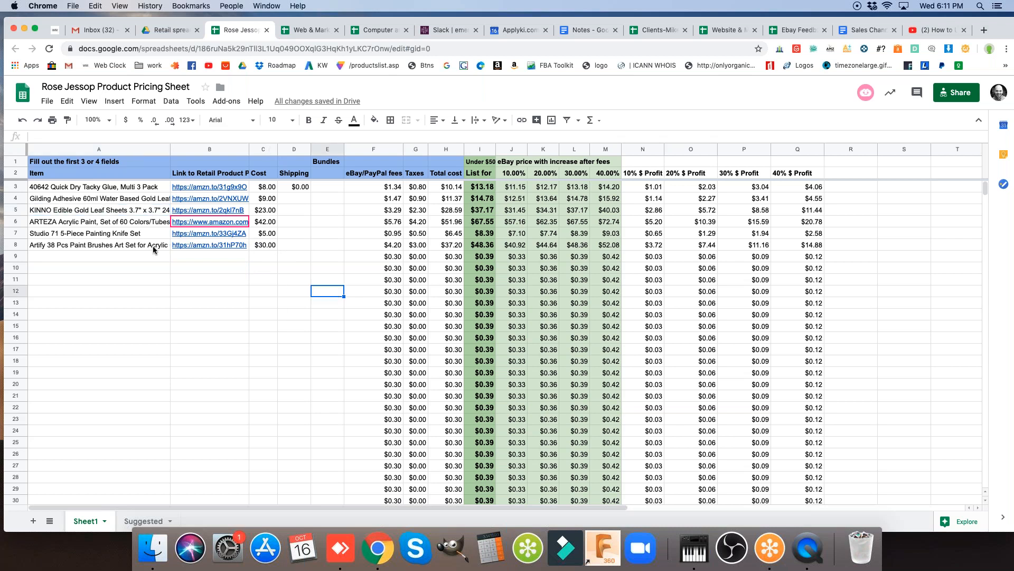
pyautogui.click(102, 222)
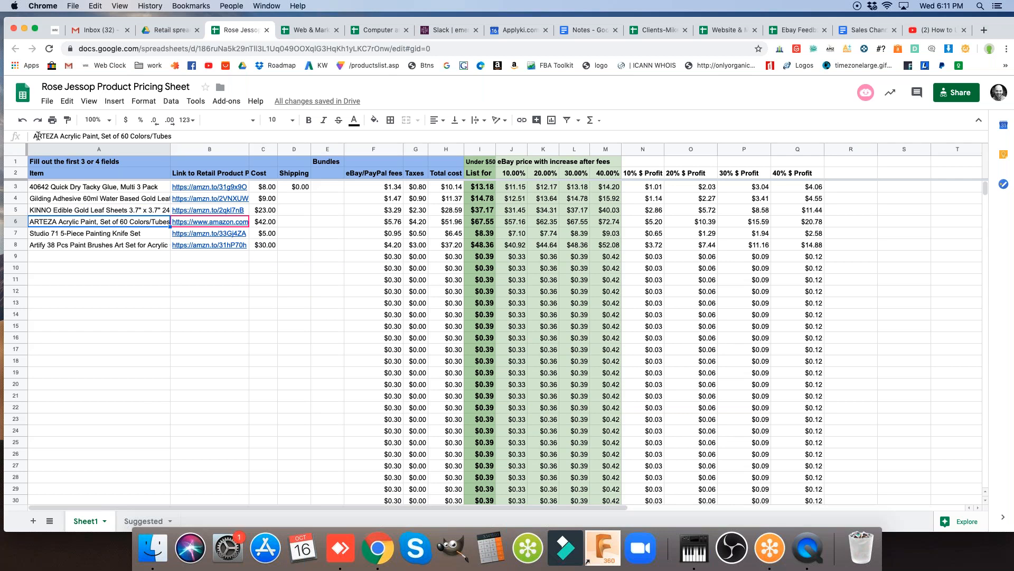
pyautogui.moveTo(34, 136); pyautogui.dragTo(192, 138)
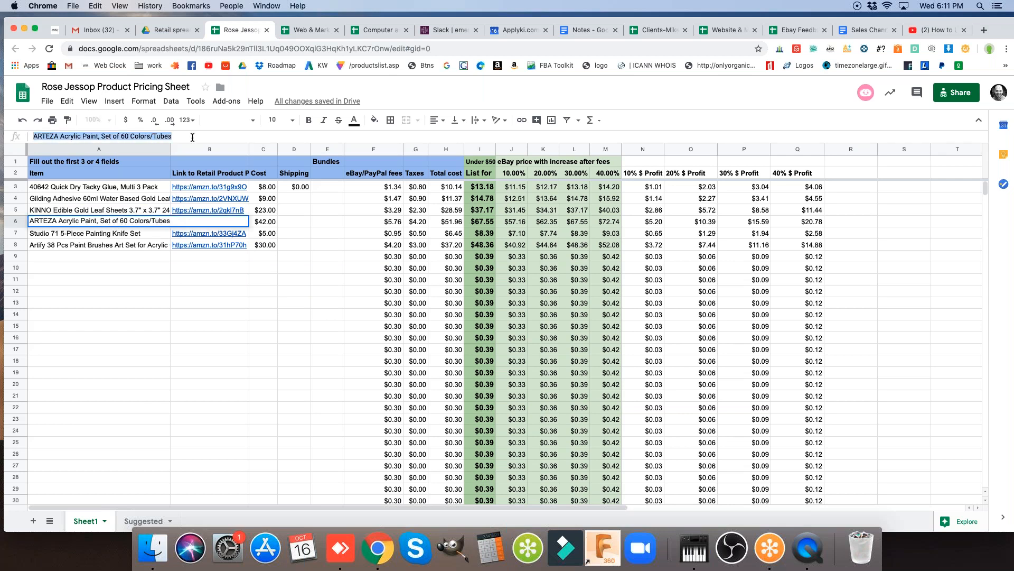
pyautogui.click(137, 210)
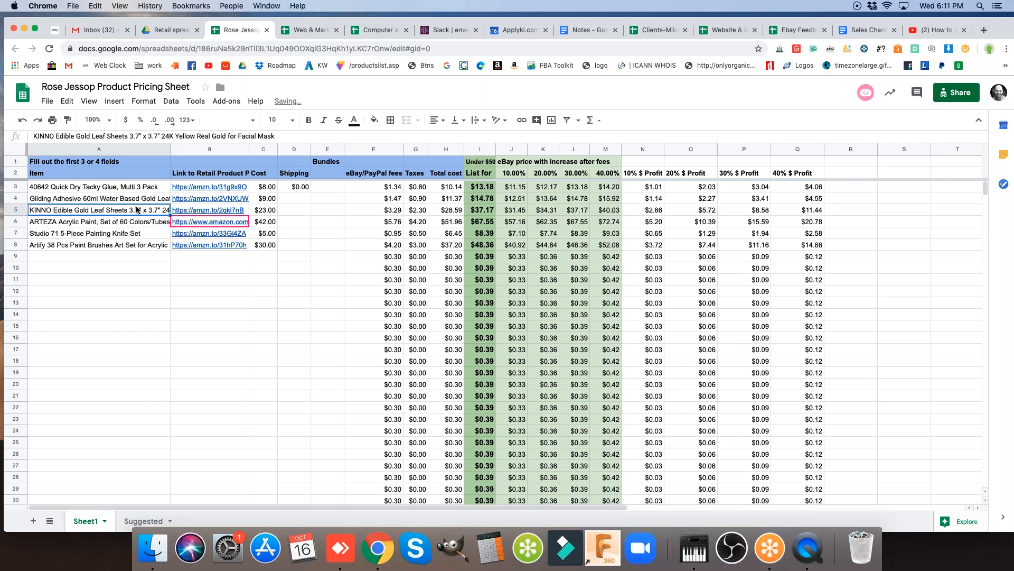
pyautogui.click(146, 136)
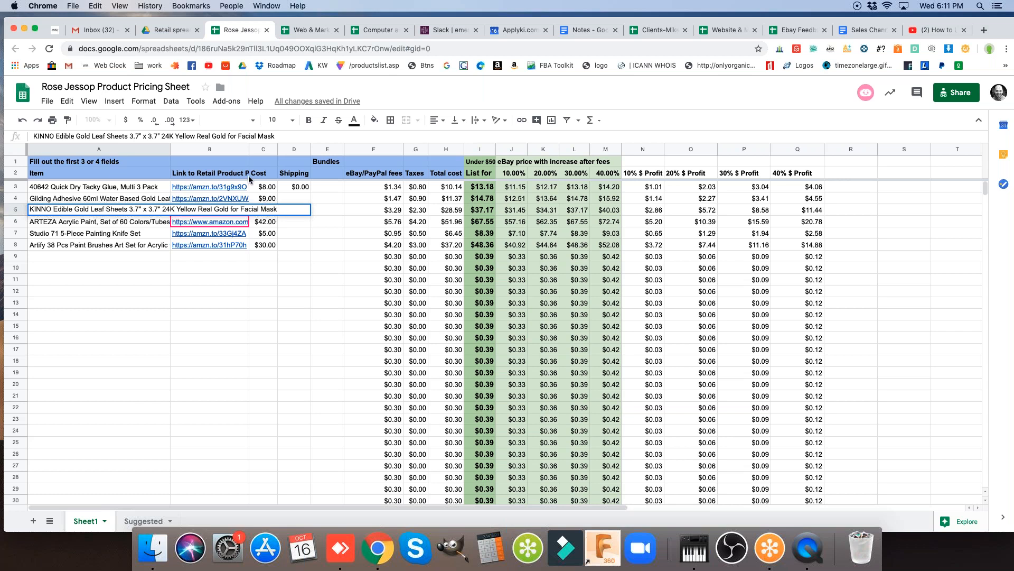
pyautogui.click(144, 258)
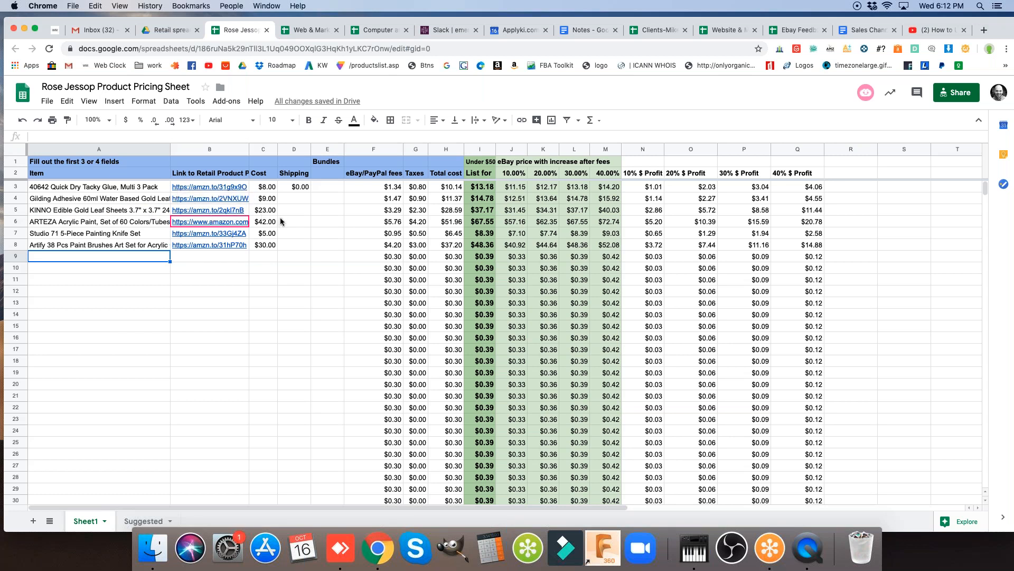
pyautogui.click(146, 224)
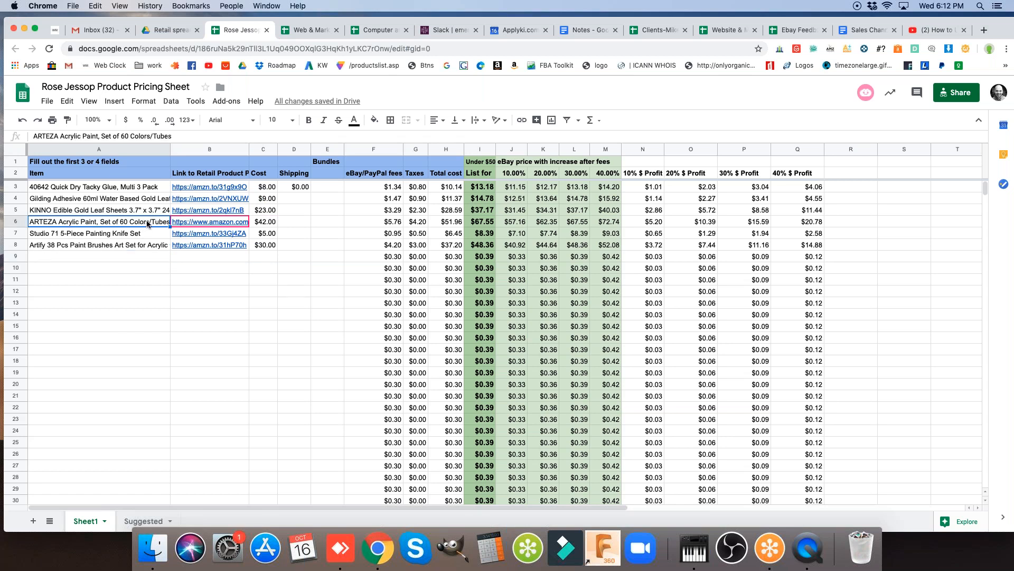
pyautogui.click(143, 210)
# Copy the Gilding Adhesive item name from A4 into A12, and clear the pasted copy.
pyautogui.click(142, 200)
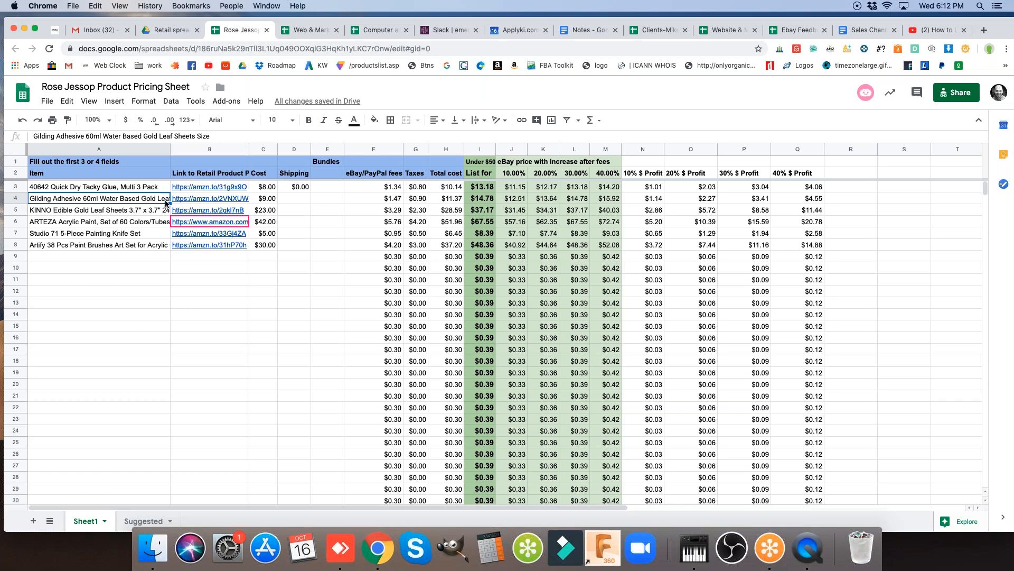
pyautogui.press('super+c')
pyautogui.click(128, 290)
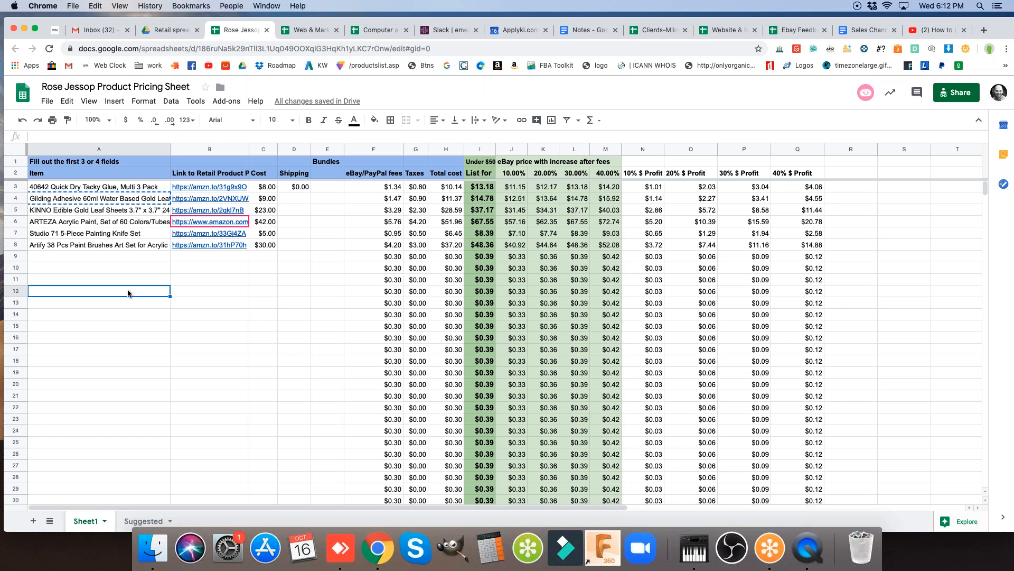
pyautogui.press('super+v')
pyautogui.click(153, 310)
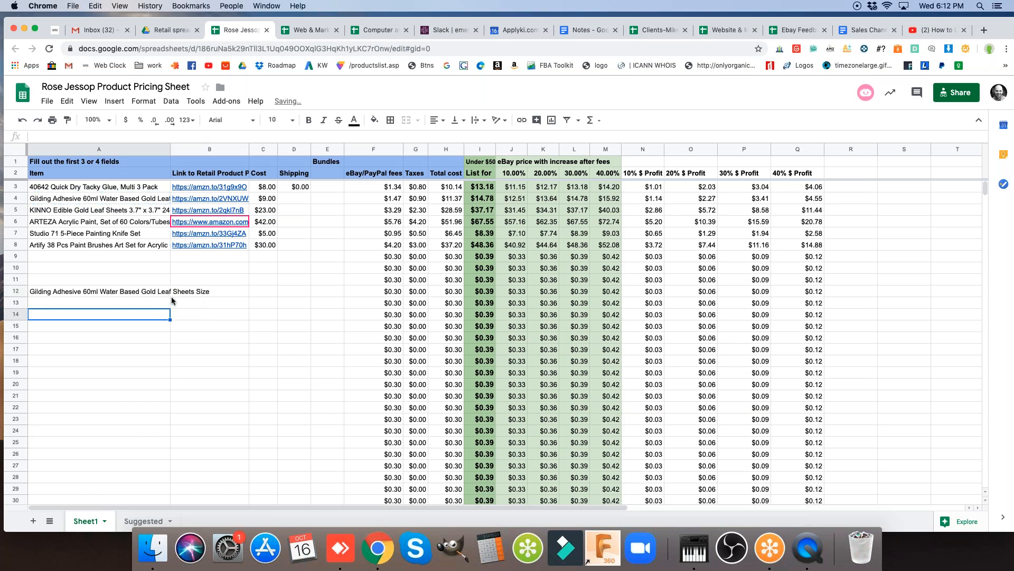
pyautogui.click(148, 295)
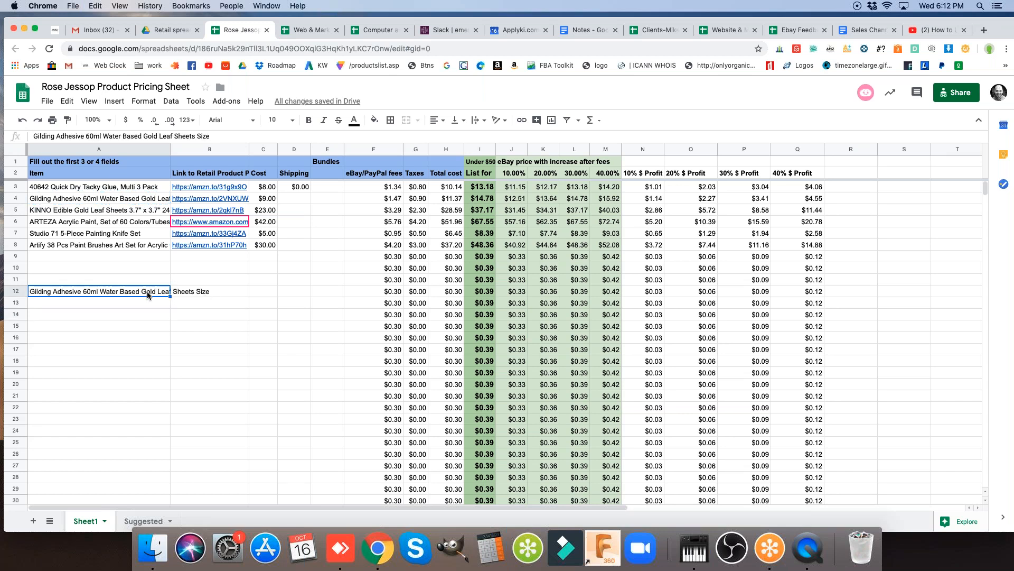
pyautogui.press('BackSpace')
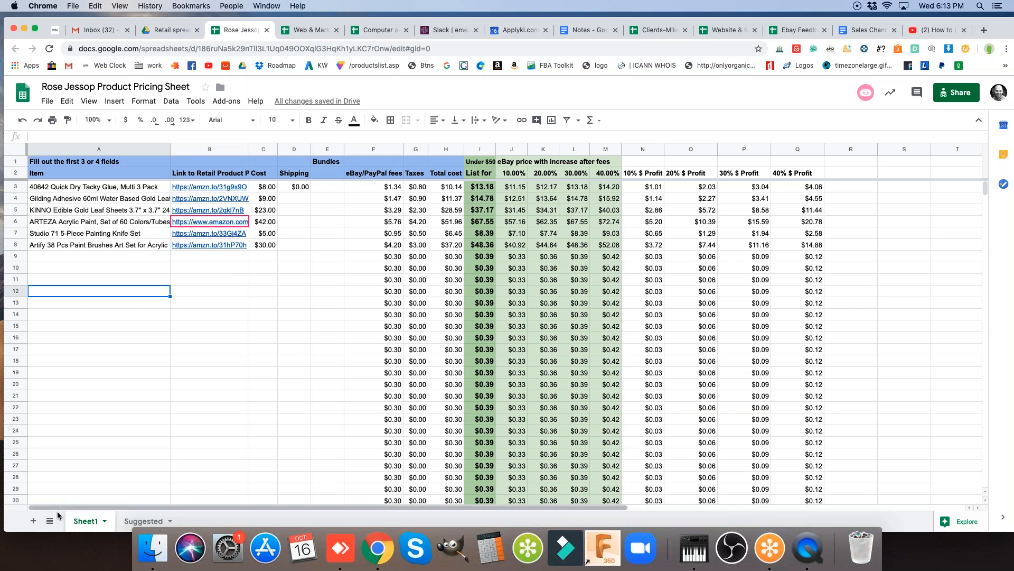
# Add a new blank sheet to the spreadsheet and select its column A.
pyautogui.click(33, 521)
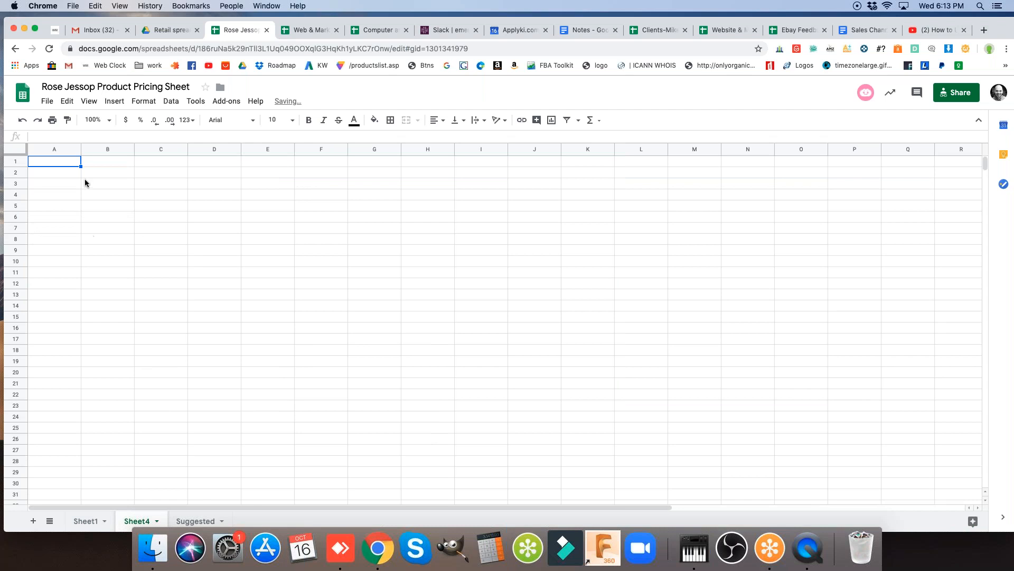
pyautogui.click(58, 150)
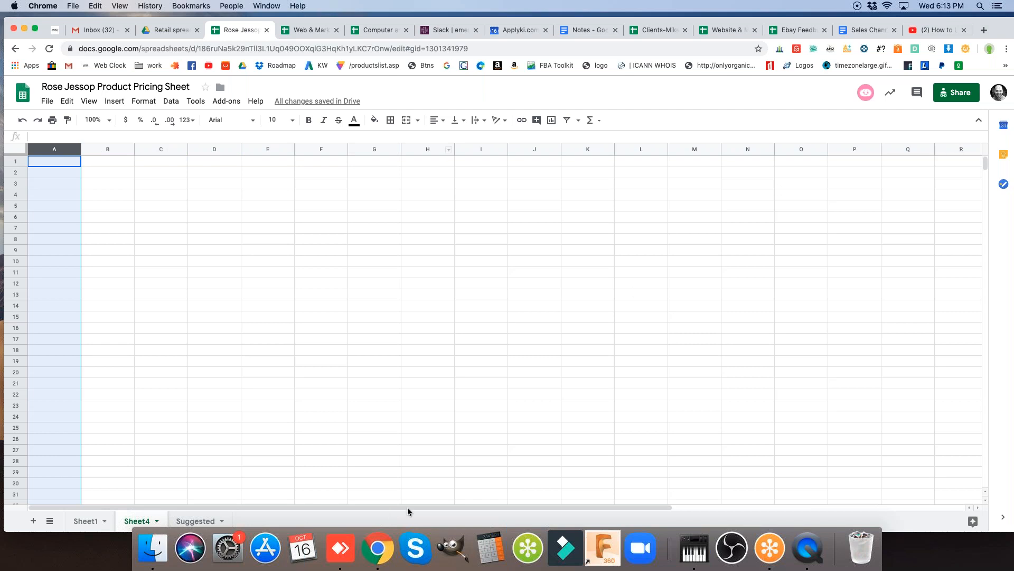
# Insert one column to the right of column Z in the new sheet, and delete the inserted column AA.
pyautogui.moveTo(422, 505); pyautogui.dragTo(797, 475)
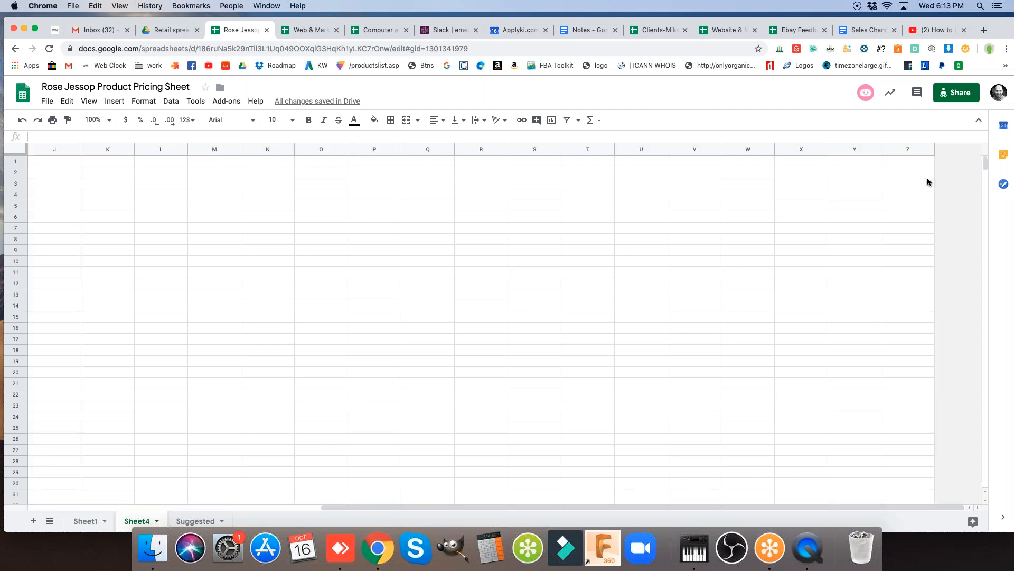
pyautogui.rightClick(908, 150)
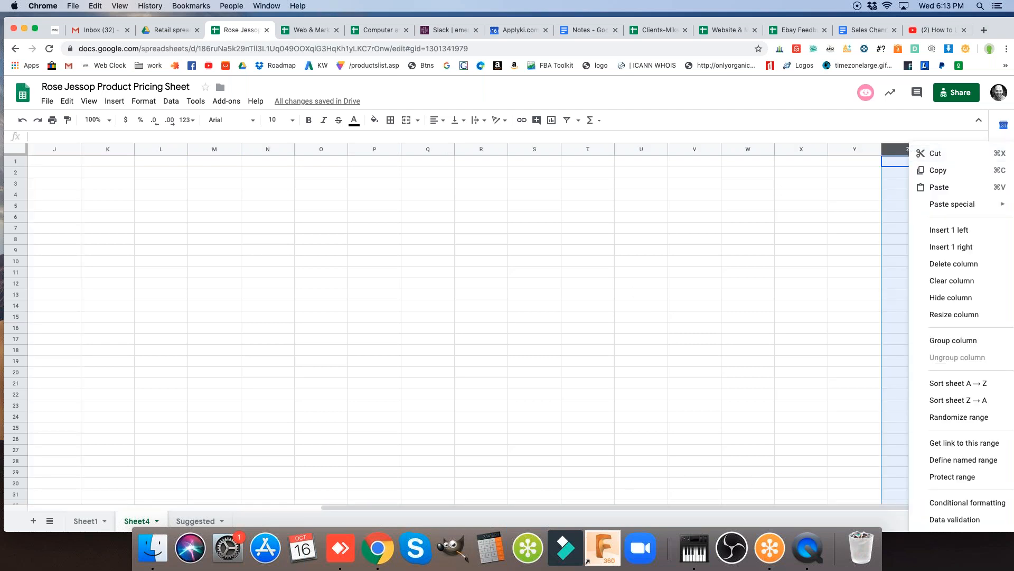
pyautogui.click(953, 246)
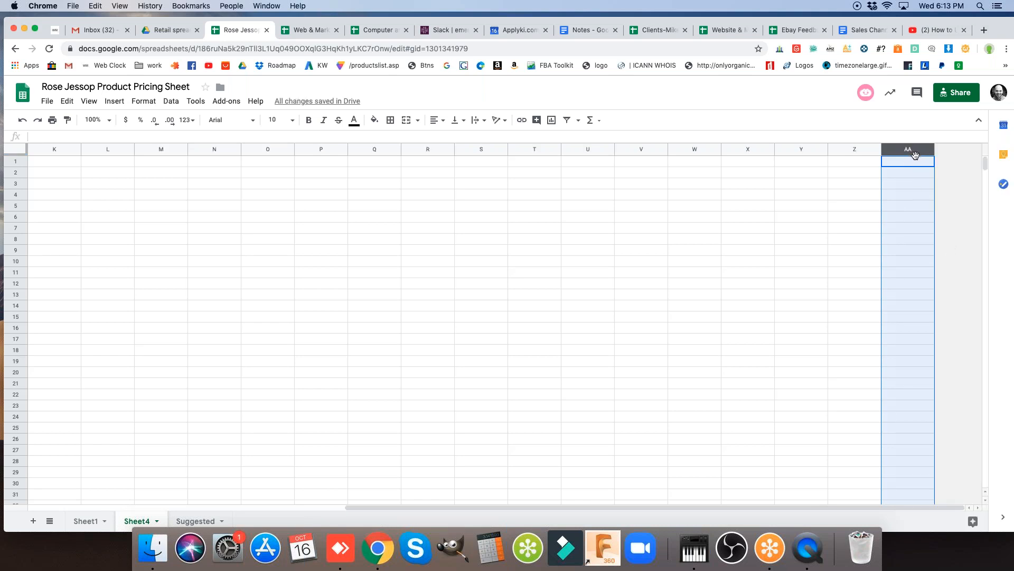
pyautogui.rightClick(910, 154)
pyautogui.click(951, 263)
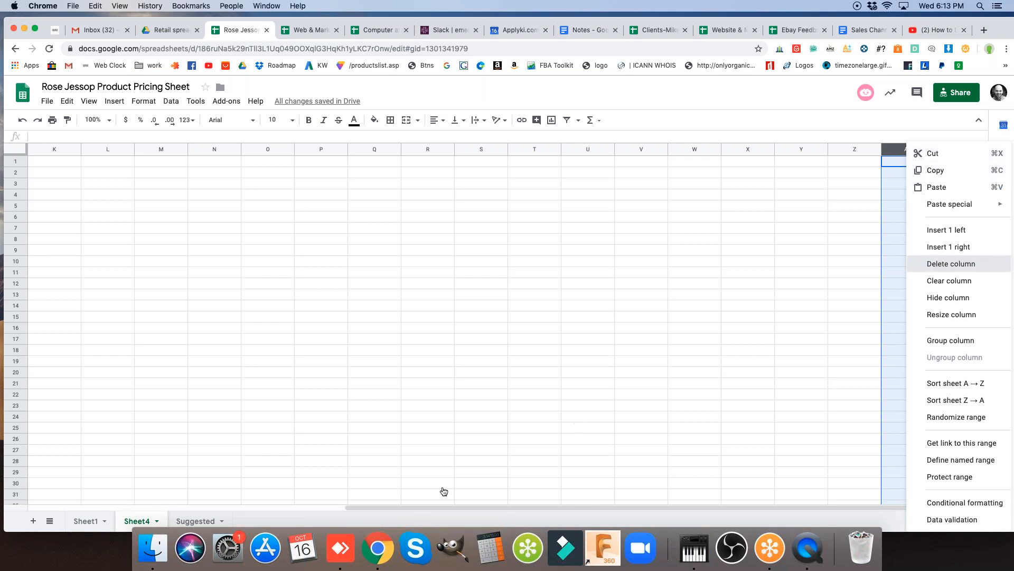
# Select the whole of column A and then the whole of column B in the blank sheet.
pyautogui.hscroll(-9, 267, 505)
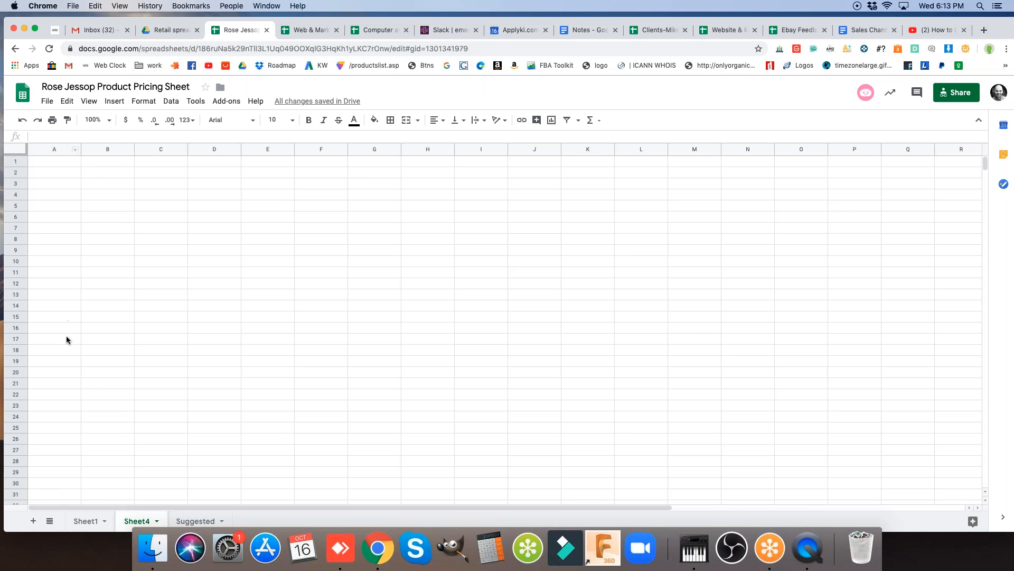
pyautogui.click(54, 147)
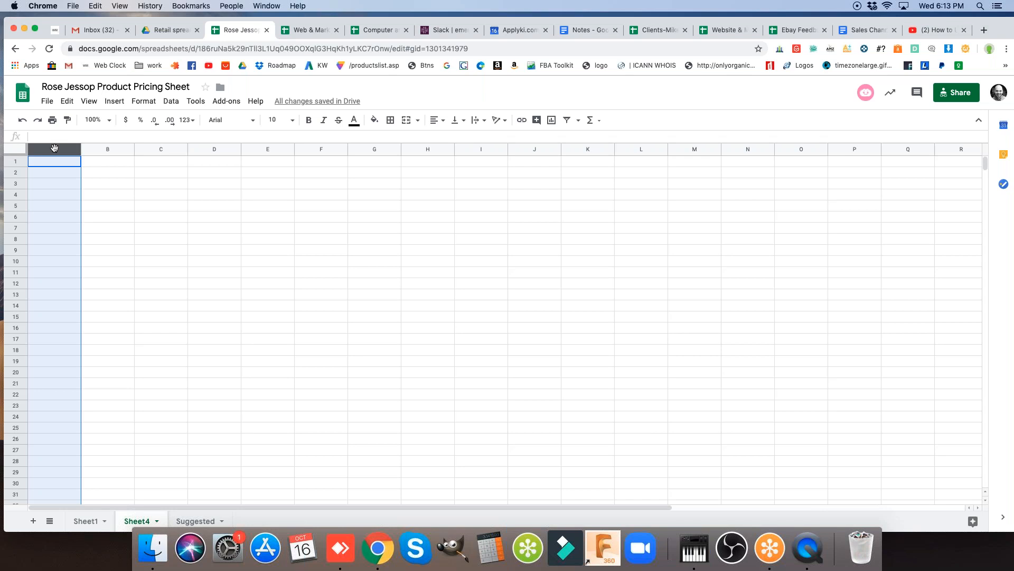
pyautogui.click(110, 146)
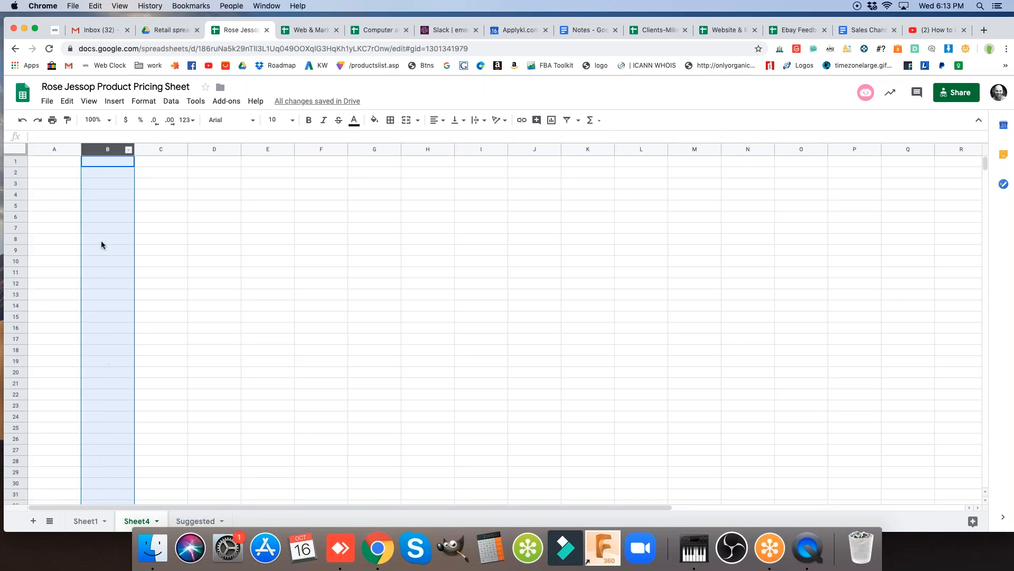
# Select the whole of row 3 in the blank sheet, followed by individual cells in that row from A3 to D3.
pyautogui.click(16, 183)
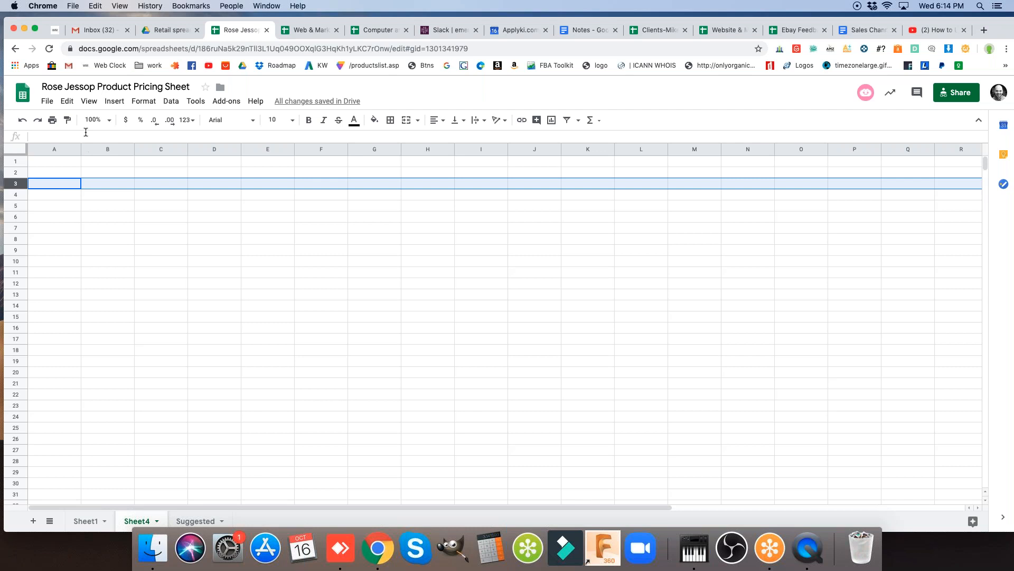
pyautogui.click(69, 184)
pyautogui.click(109, 185)
pyautogui.click(157, 185)
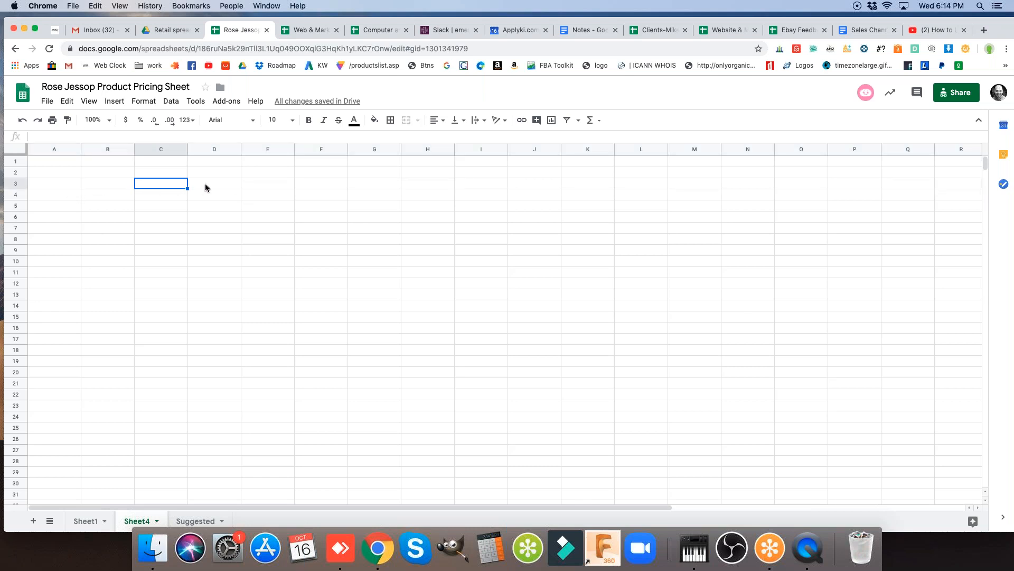
pyautogui.click(206, 186)
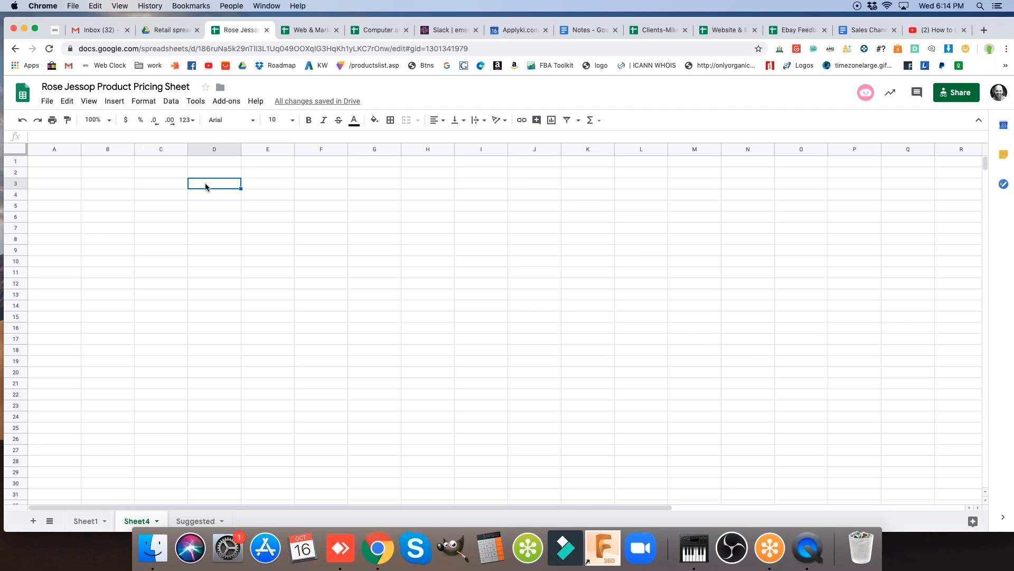
pyautogui.click(165, 185)
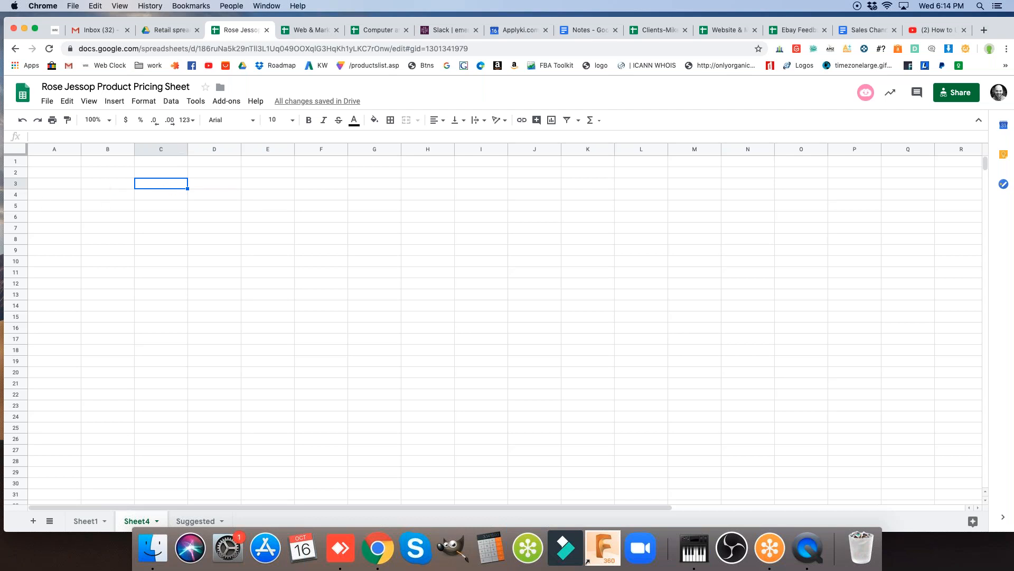
pyautogui.click(108, 175)
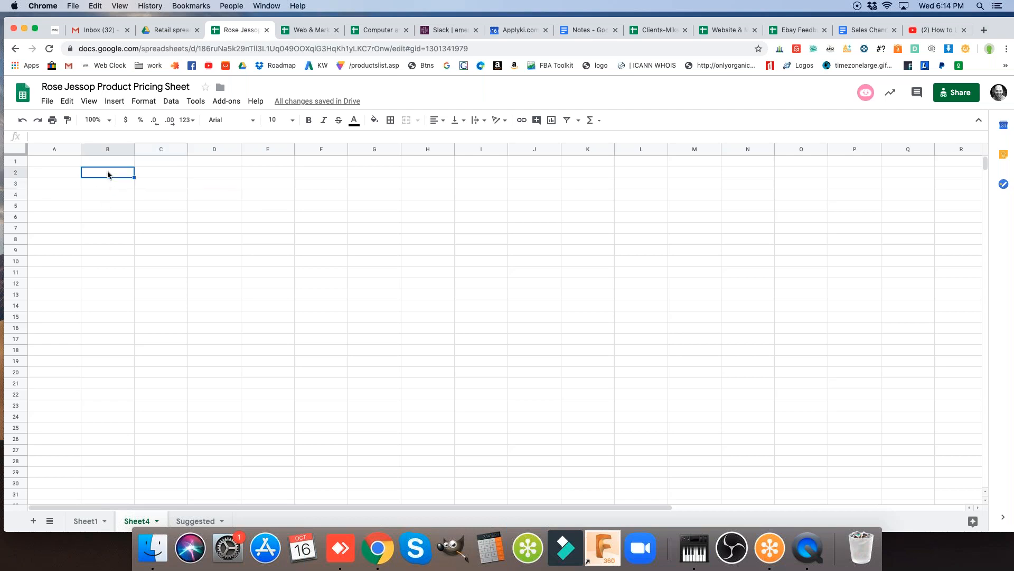
pyautogui.click(207, 197)
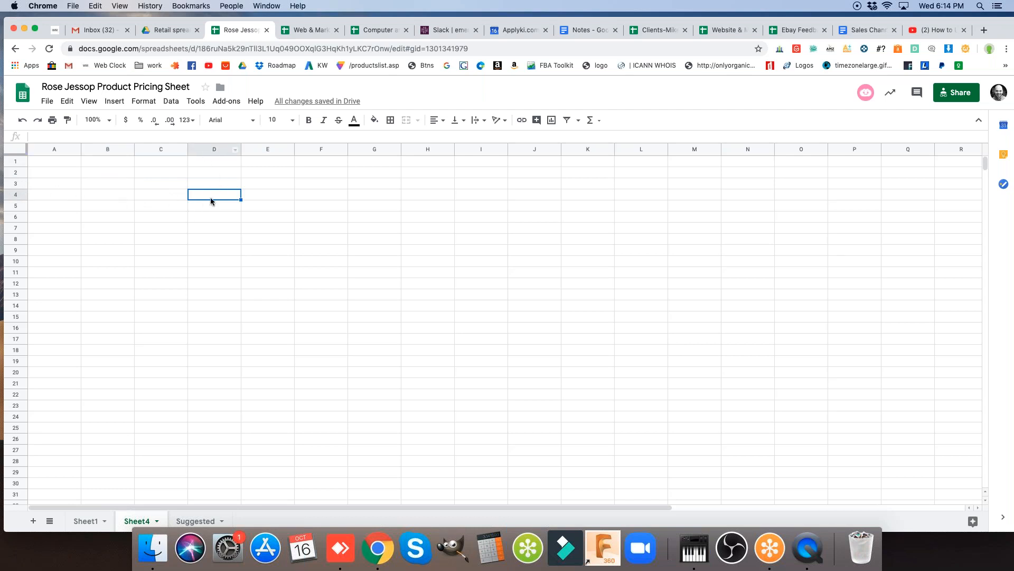
pyautogui.click(149, 195)
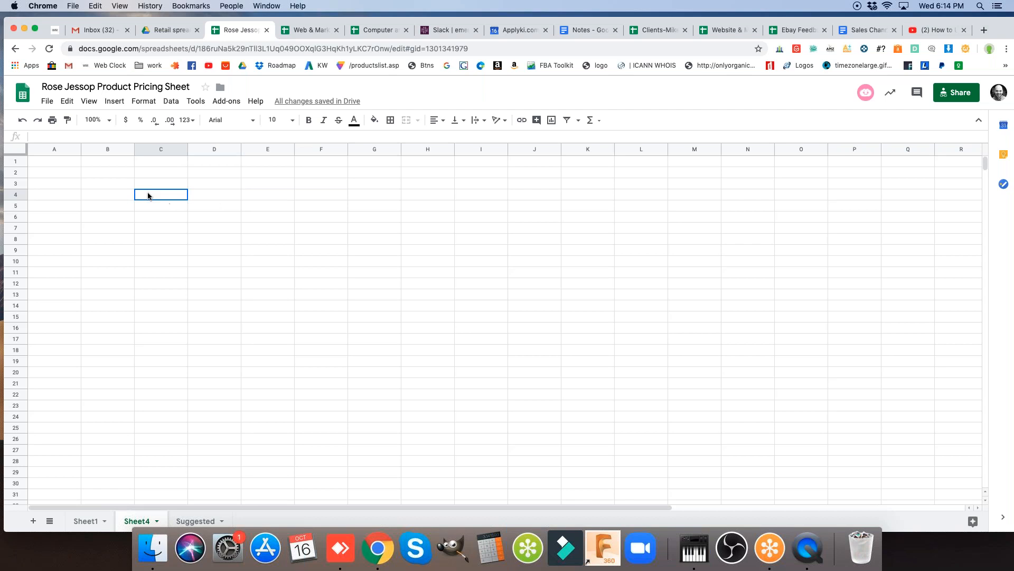
pyautogui.click(124, 196)
pyautogui.click(147, 185)
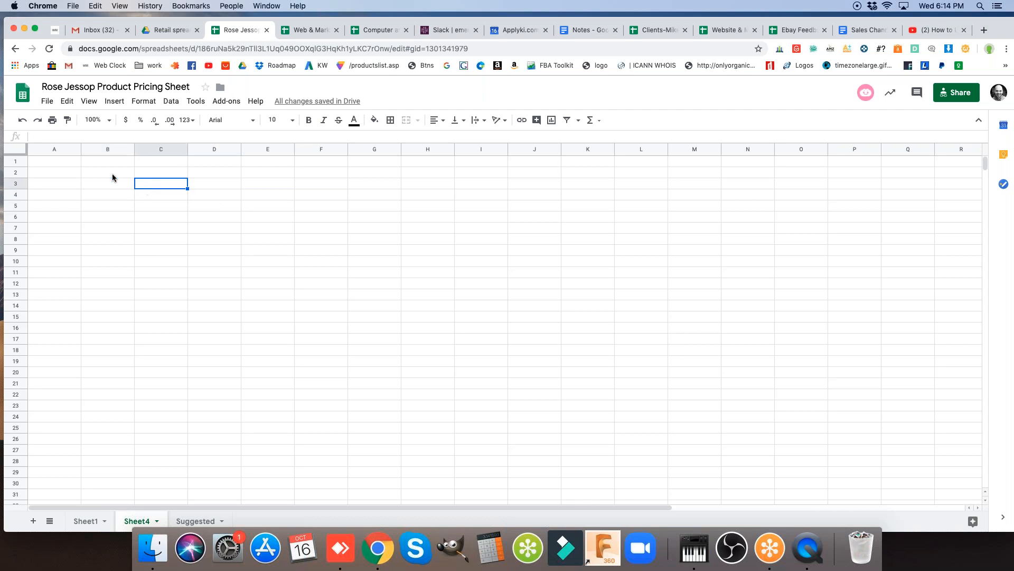
# Enter the text "there is lots of information here" in cell A1.
pyautogui.click(61, 162)
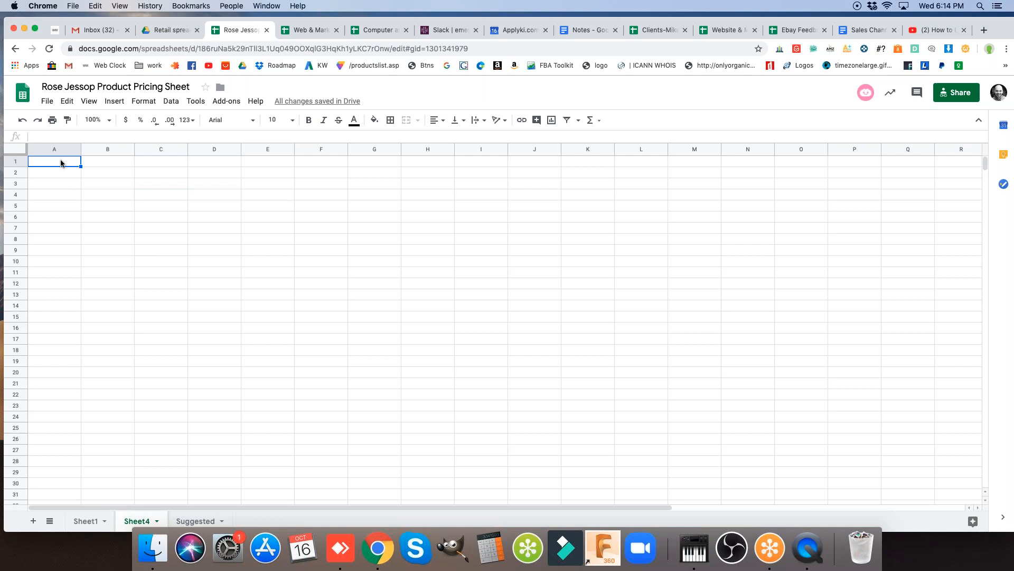
pyautogui.write('there is lots of information here')
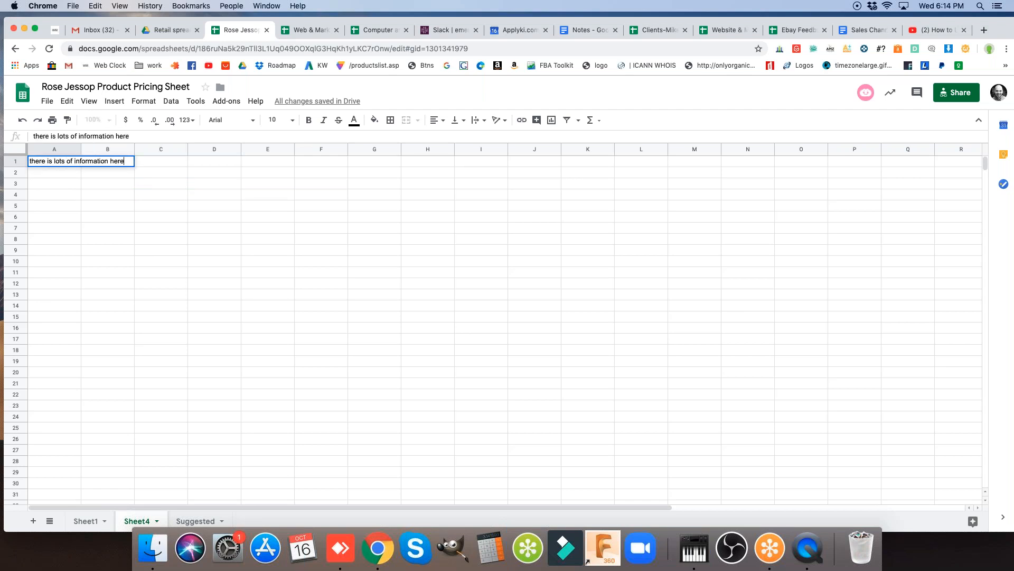
pyautogui.press('Return')
# Enter the headings "Name", "Number" and "More Details" in cells B1, C1 and D1.
pyautogui.click(117, 162)
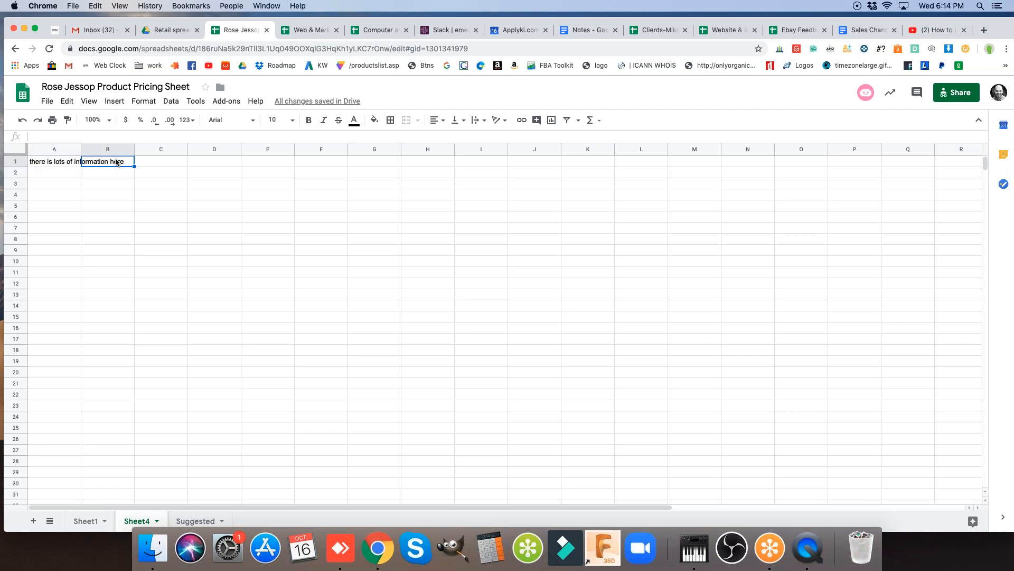
pyautogui.write('Name')
pyautogui.press('Tab')
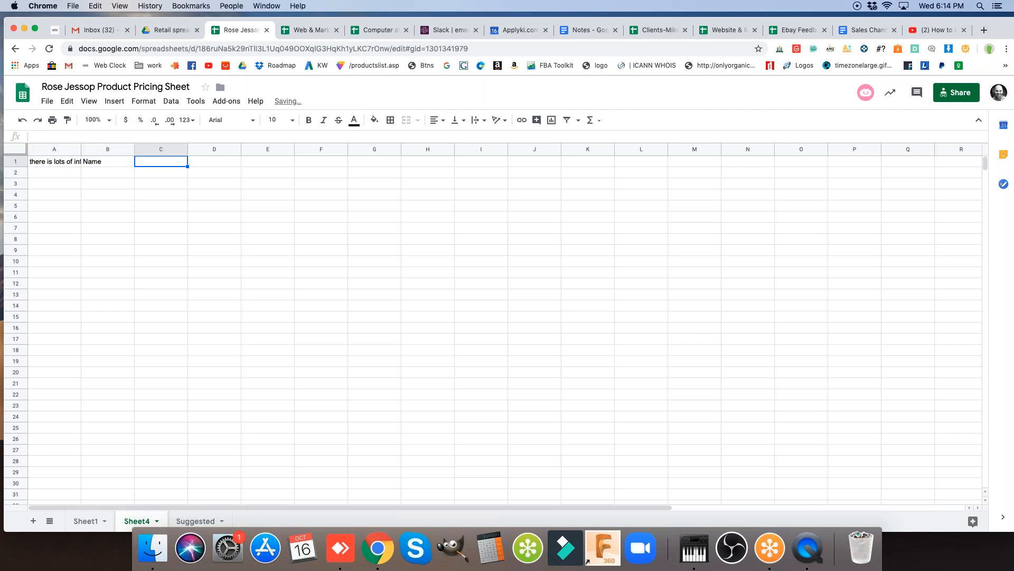
pyautogui.write('Number')
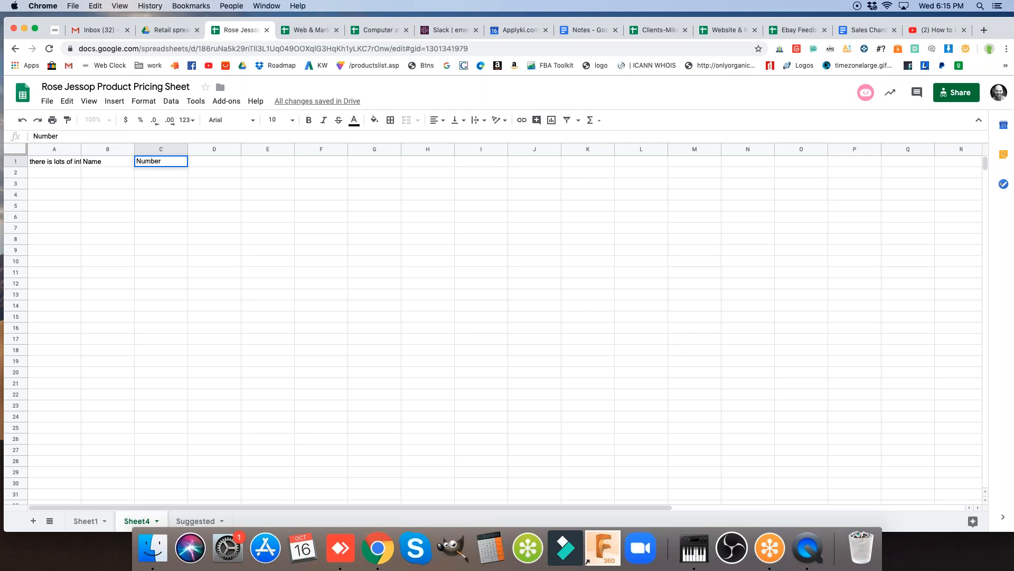
pyautogui.press('Tab')
pyautogui.write('More ')
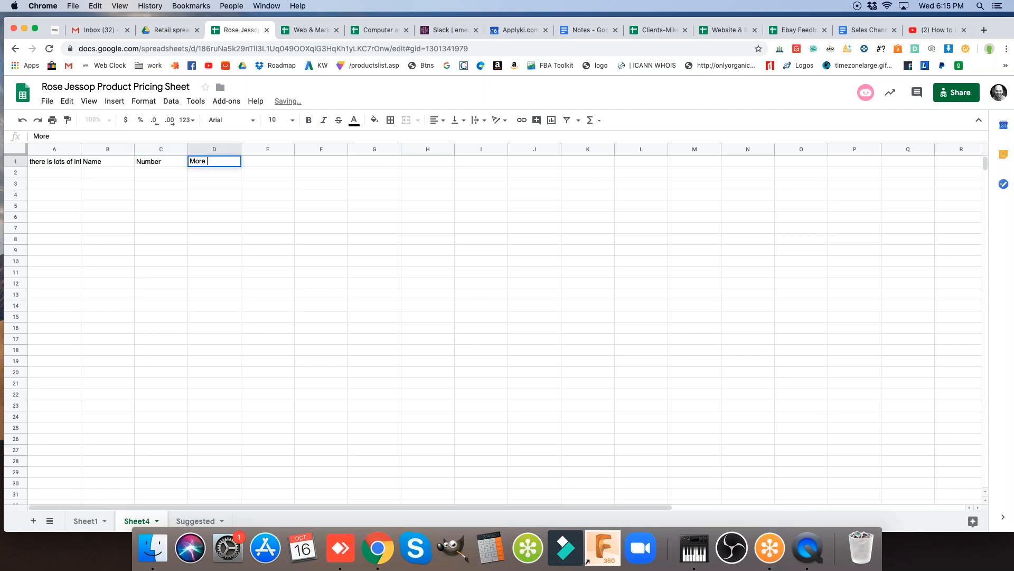
pyautogui.write('dDetails')
pyautogui.press('Return')
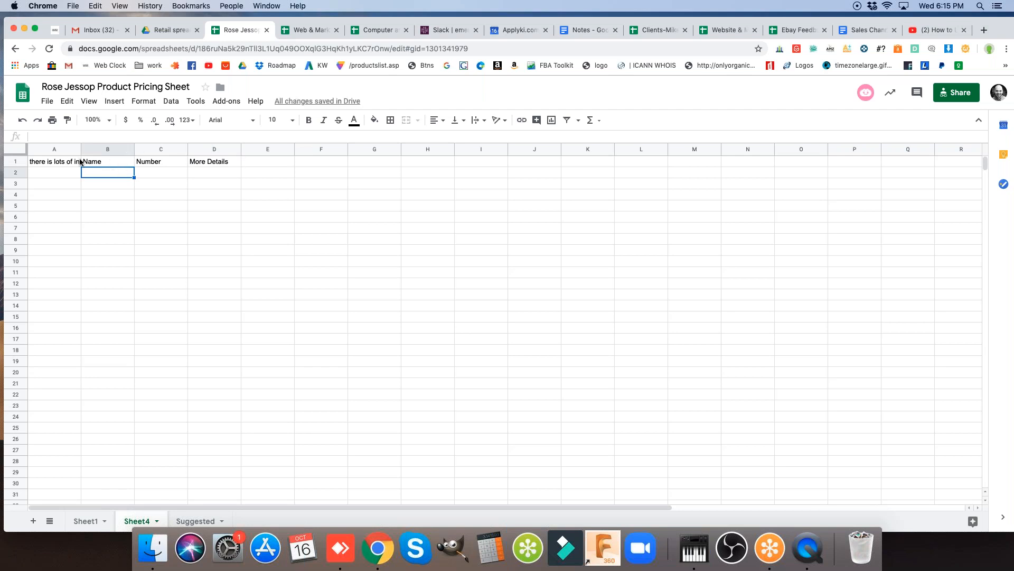
# Fit column A's width to its text and copy the contents of A1 into A2.
pyautogui.click(60, 164)
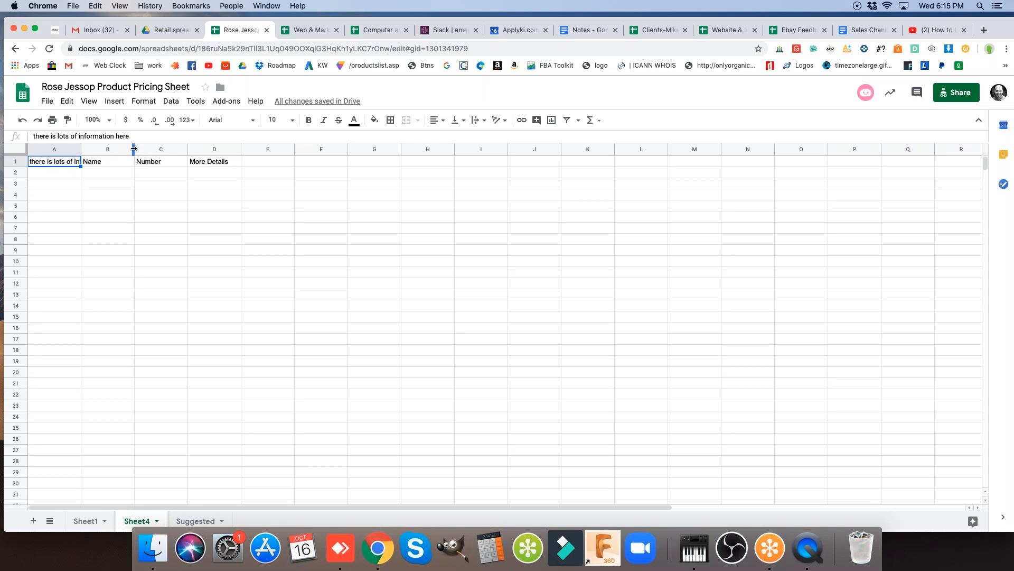
pyautogui.doubleClick(80, 149)
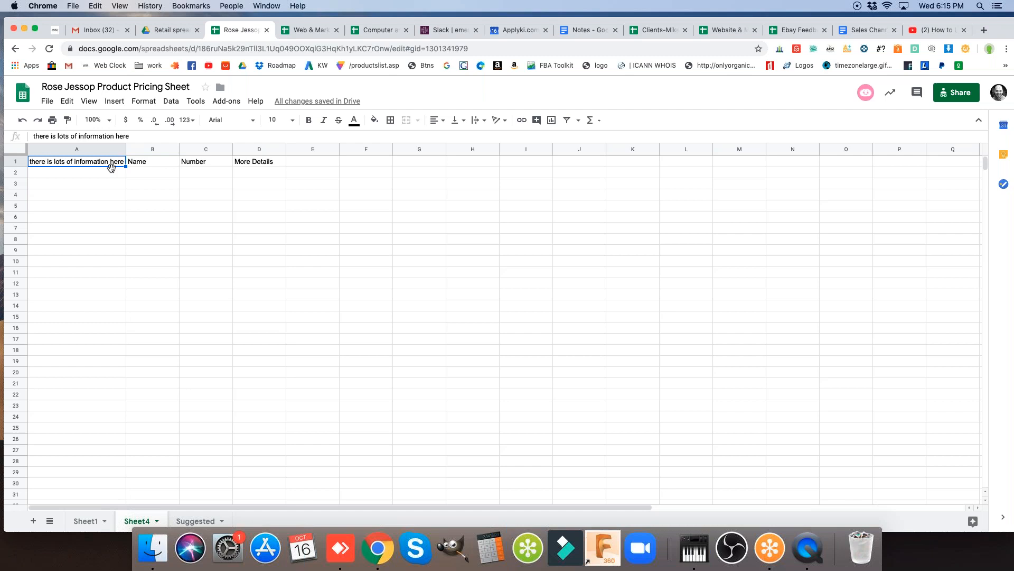
pyautogui.click(81, 171)
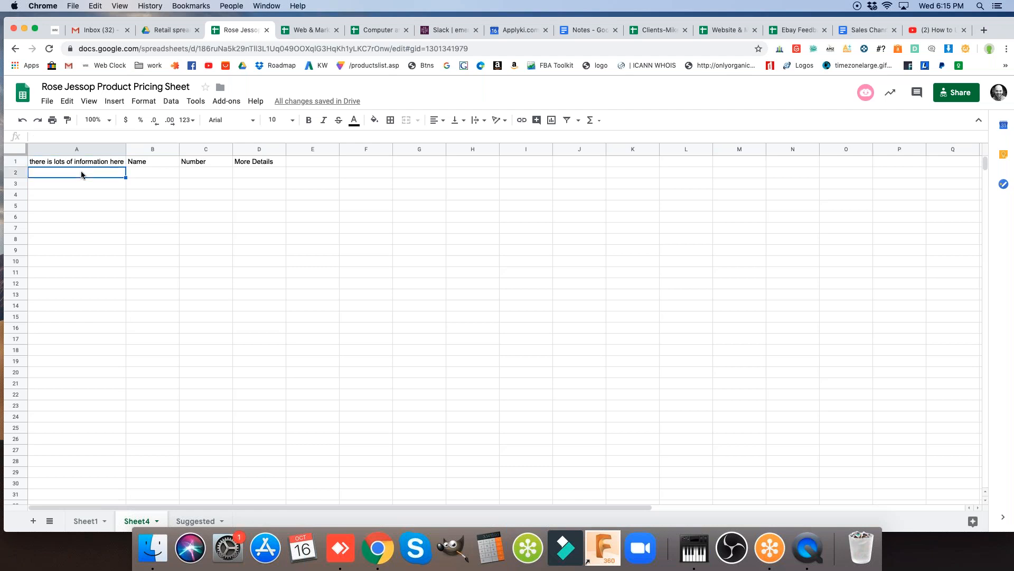
pyautogui.click(81, 162)
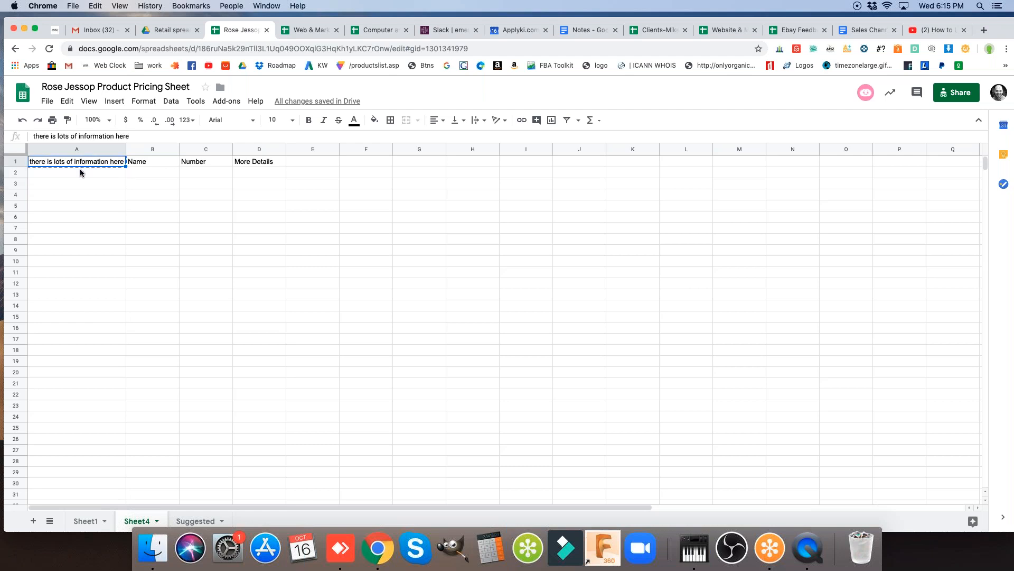
pyautogui.click(82, 172)
pyautogui.press('super+v')
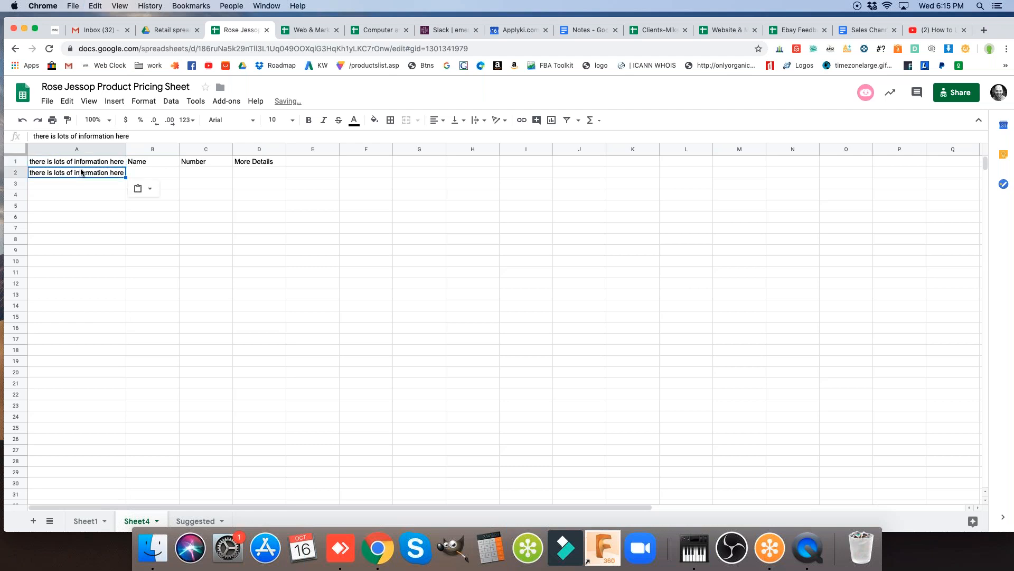
# Extend the text in A2 with "and even more here.".
pyautogui.click(143, 137)
pyautogui.write('and even more here')
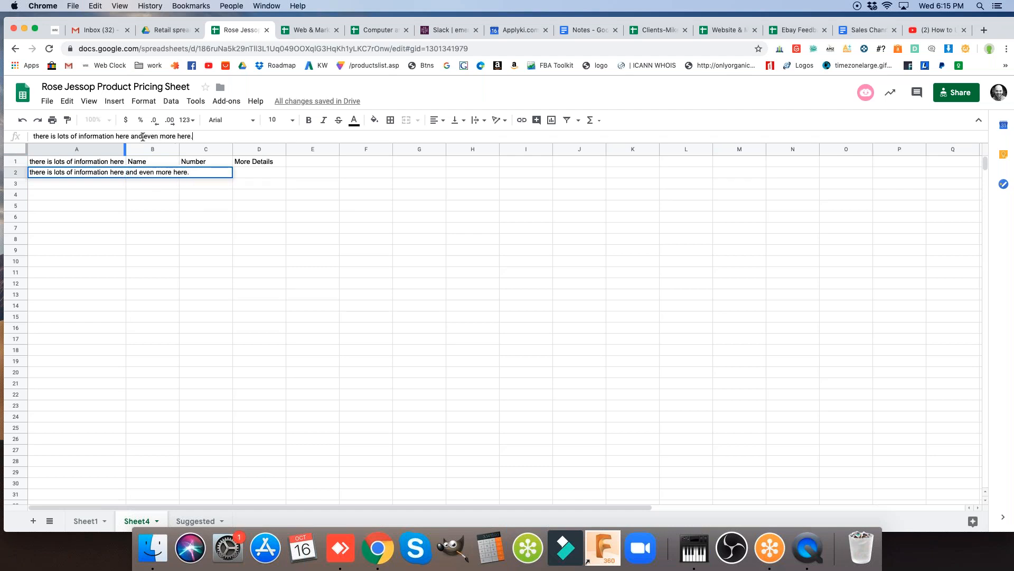
pyautogui.write('.')
pyautogui.press('Return')
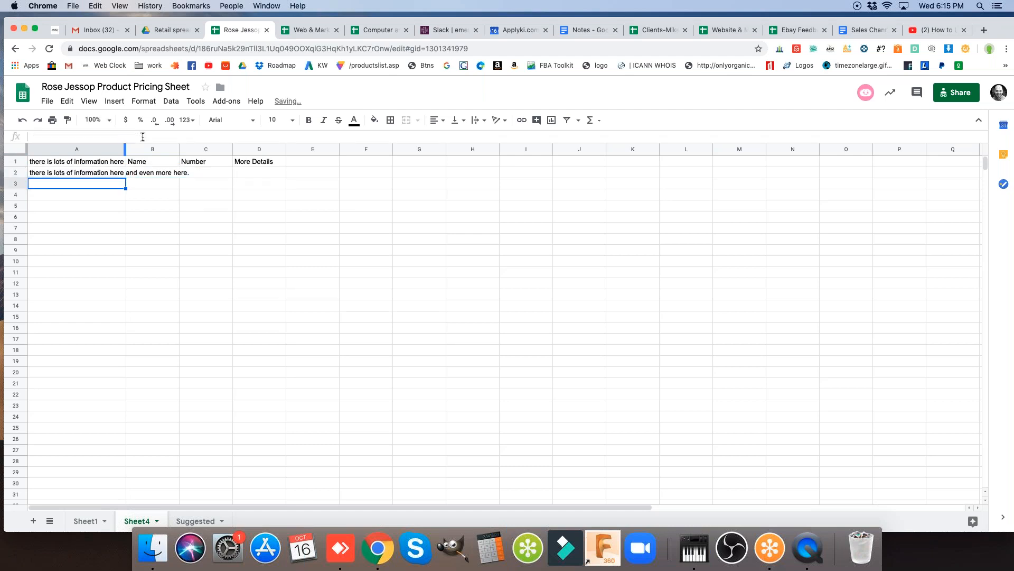
# Enter a first name in B2 and fit column A's width to its longest text.
pyautogui.click(169, 175)
pyautogui.write('jeff')
pyautogui.press('Return')
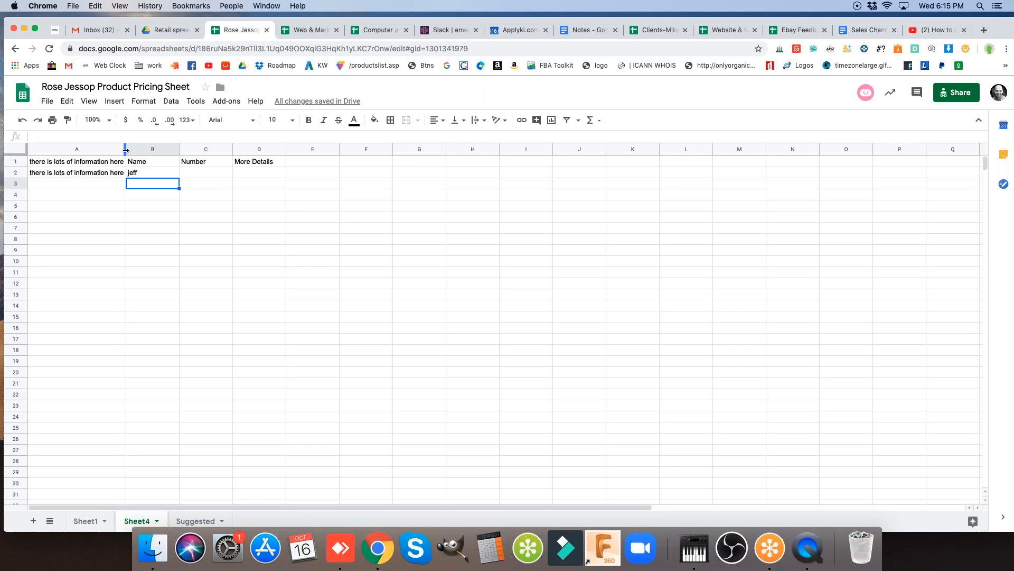
pyautogui.doubleClick(126, 151)
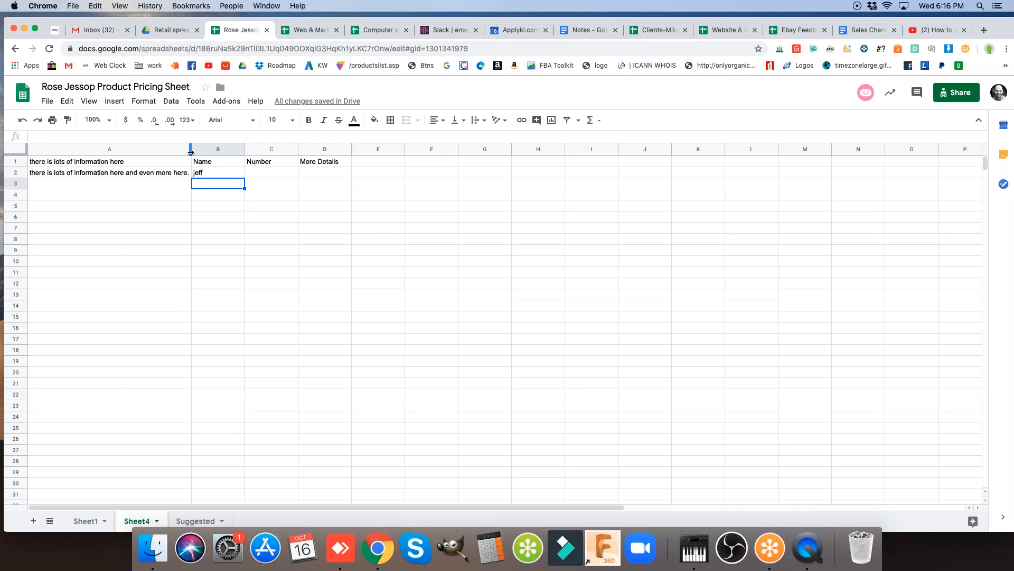
# Narrow column A to about the length of the A1 text, and auto-fit columns A to D together to their contents.
pyautogui.moveTo(191, 152); pyautogui.dragTo(125, 151)
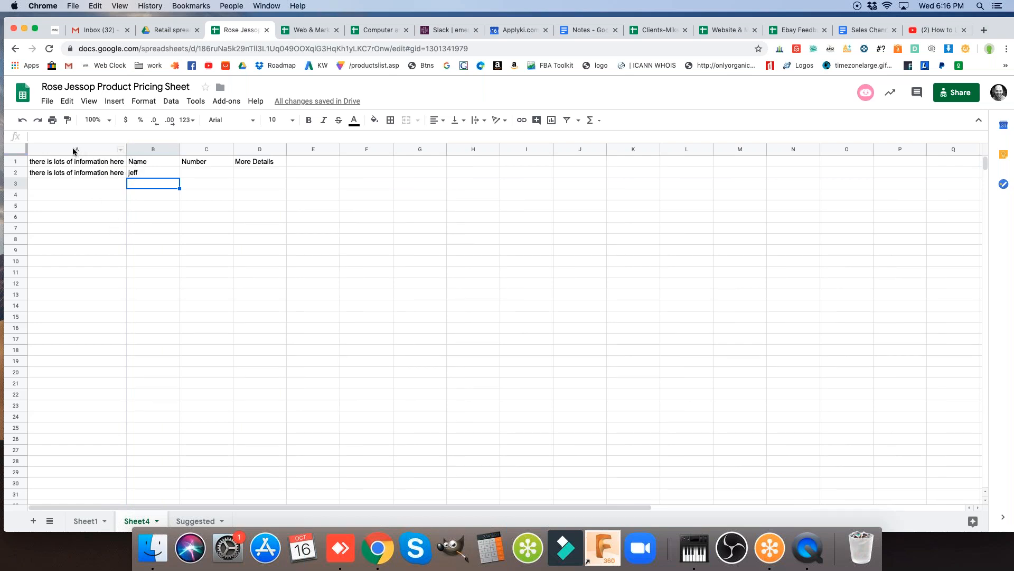
pyautogui.moveTo(72, 147); pyautogui.dragTo(268, 162)
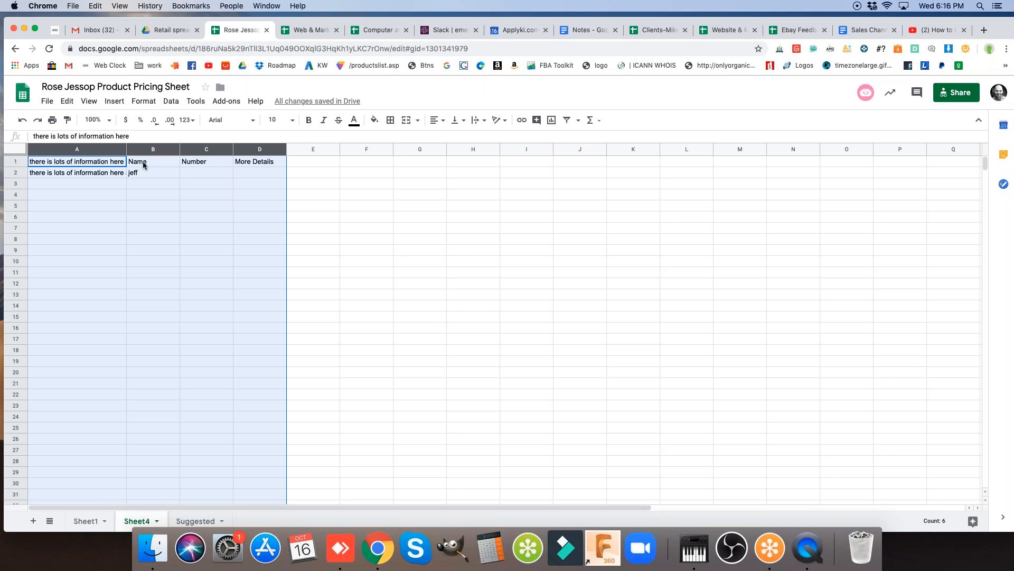
pyautogui.doubleClick(180, 149)
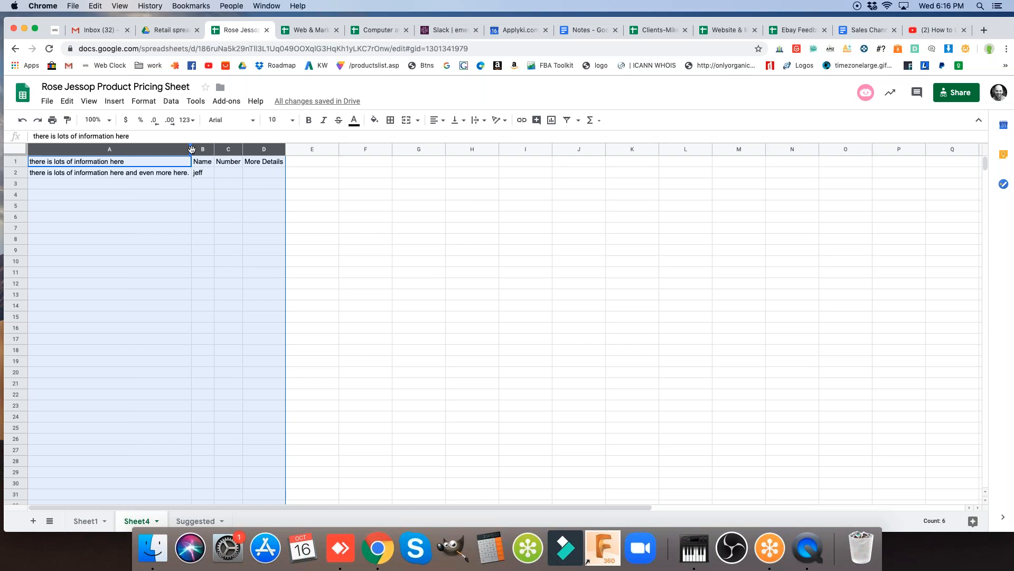
# Resize columns A to D together to narrow and wide equal widths, and auto-fit them to their contents again.
pyautogui.moveTo(191, 149); pyautogui.dragTo(61, 150)
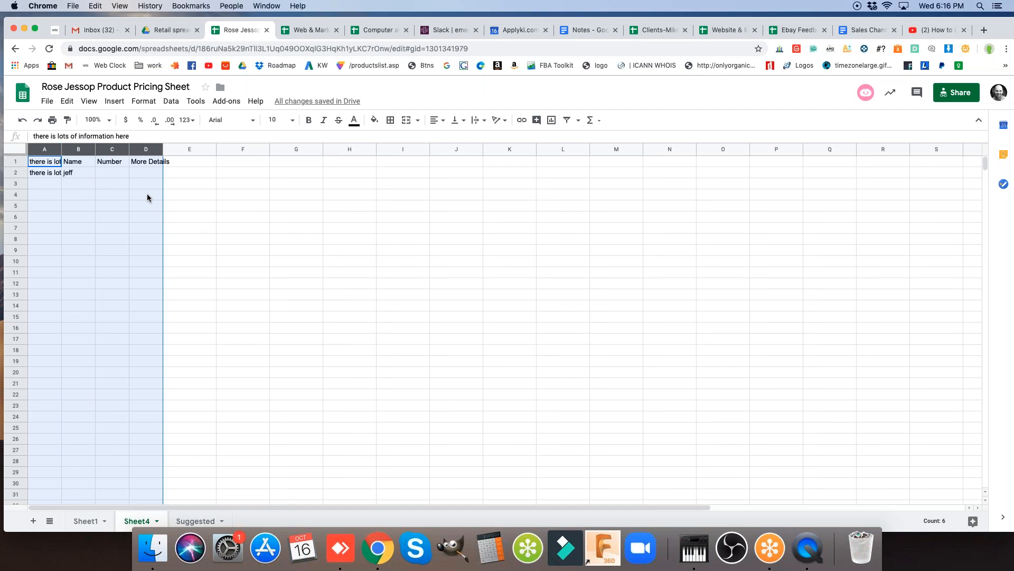
pyautogui.moveTo(95, 148); pyautogui.dragTo(161, 153)
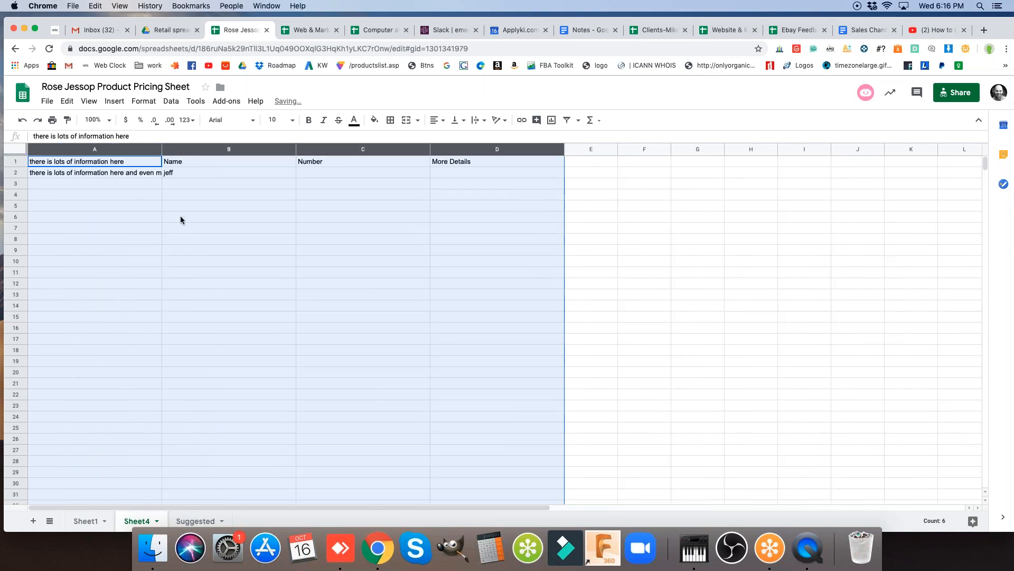
pyautogui.doubleClick(161, 151)
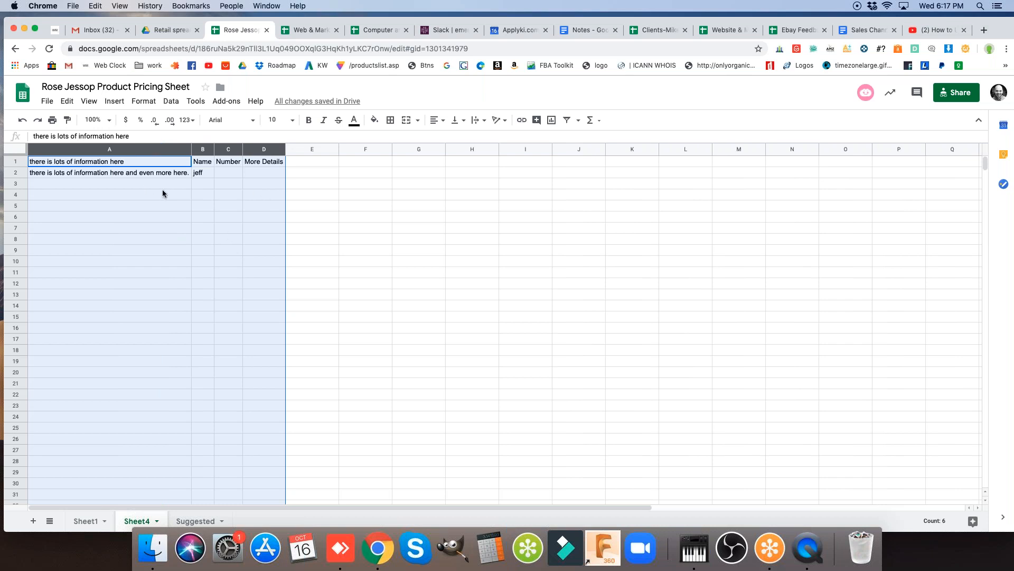
# Increase the height of rows 1 to 11 together to several times the default, and clear the row selection.
pyautogui.click(66, 204)
pyautogui.moveTo(19, 165); pyautogui.dragTo(16, 239)
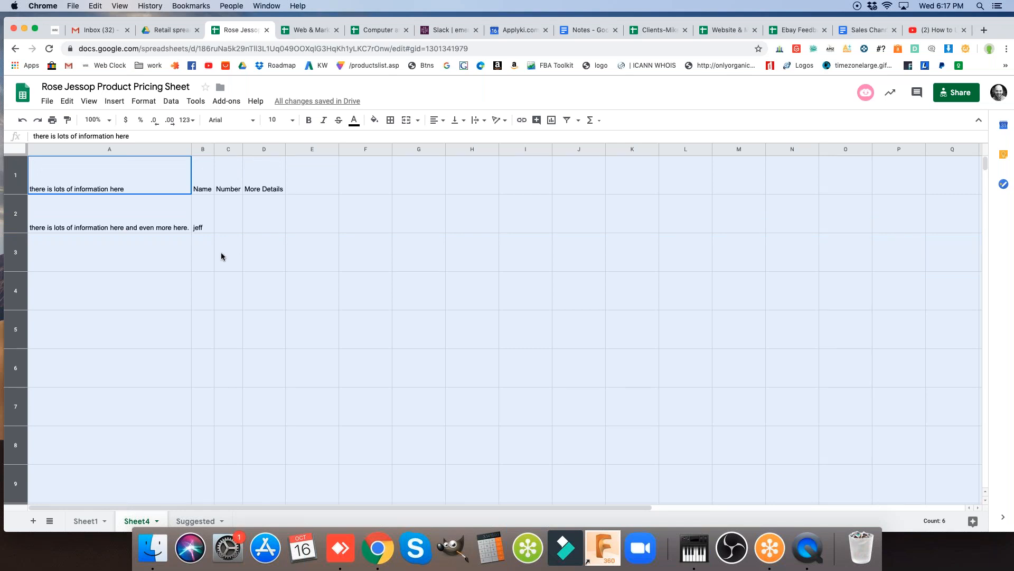
pyautogui.click(998, 68)
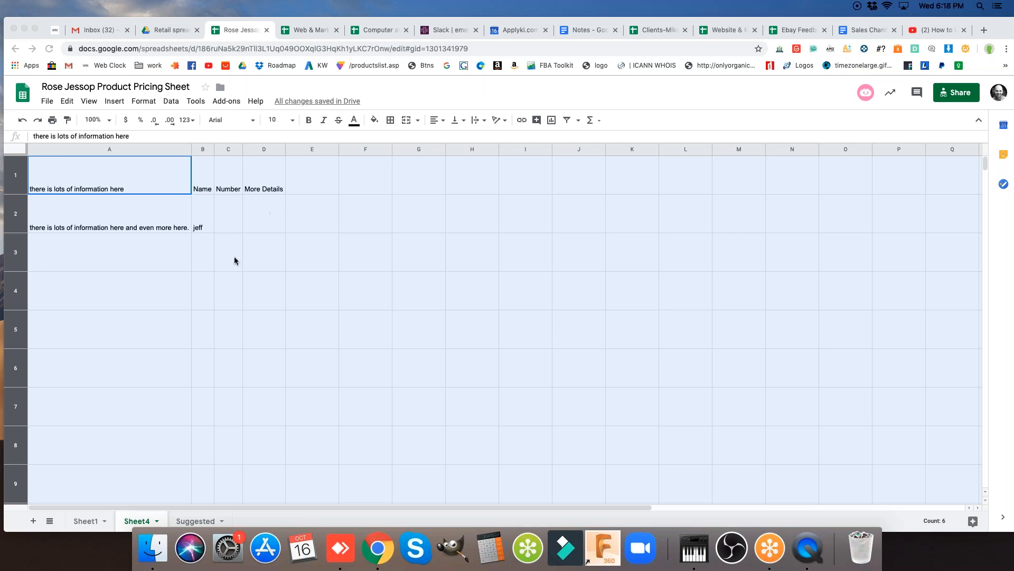
pyautogui.click(66, 231)
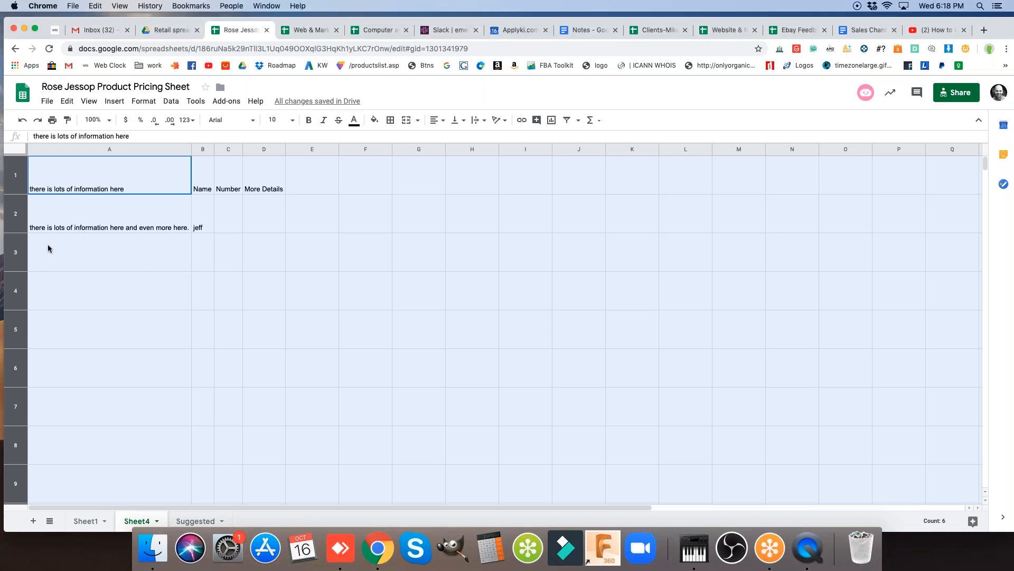
pyautogui.click(62, 259)
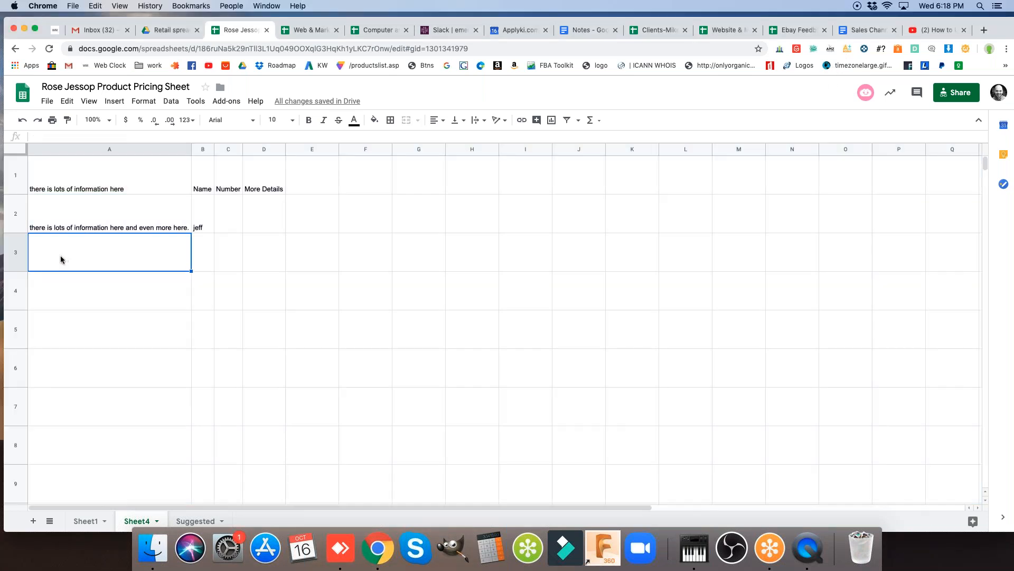
# Reduce the height of rows 1 to 12 together to about the default single-line height, and clear the row selection.
pyautogui.click(19, 172)
pyautogui.scroll(-5, 36, 238)
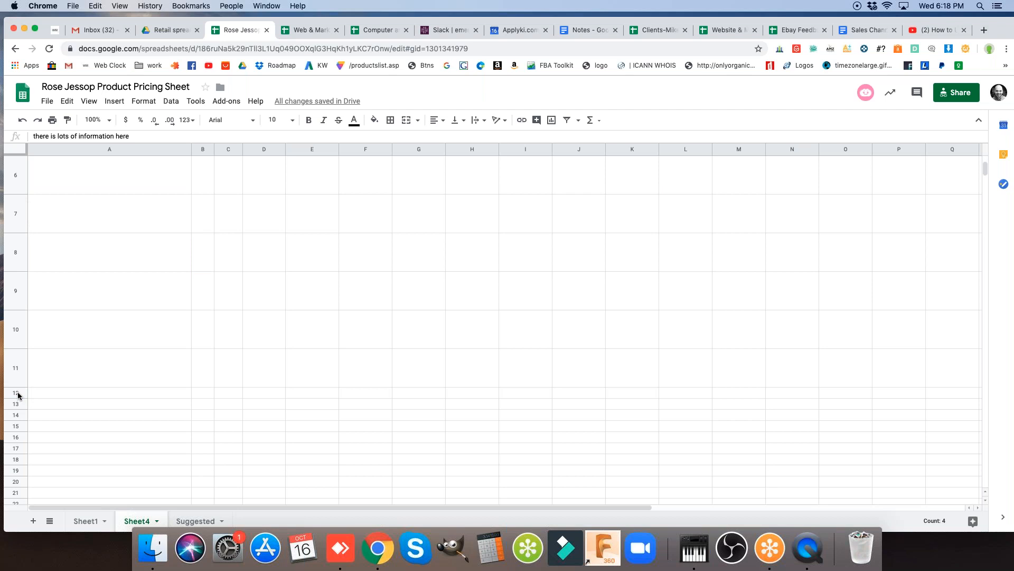
pyautogui.keyDown('shift'); pyautogui.click(18, 392); pyautogui.keyUp('shift')
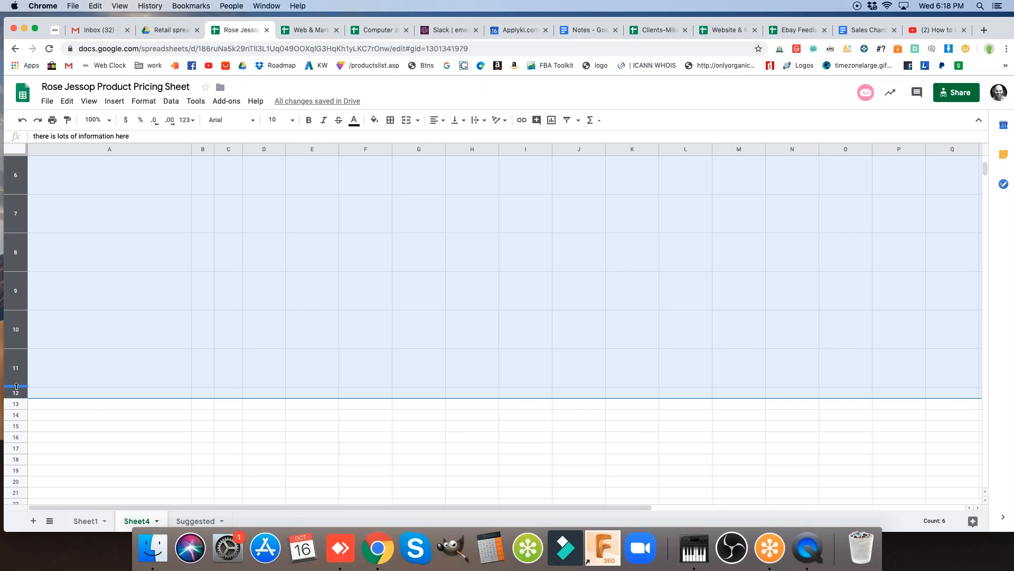
pyautogui.moveTo(16, 386); pyautogui.dragTo(17, 359)
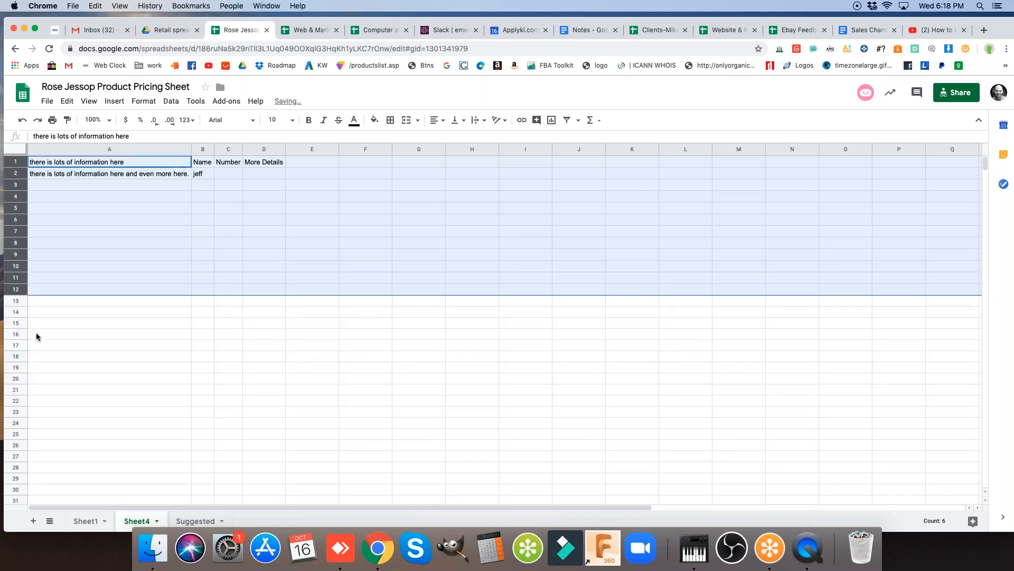
pyautogui.click(58, 196)
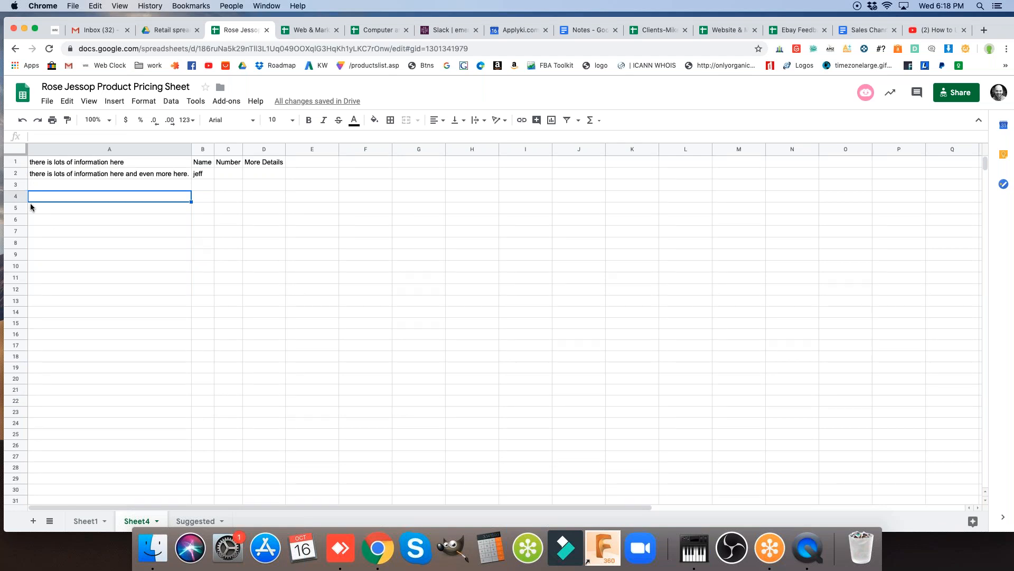
# Shrink row 4 to a thin strip and enter 21654613 in its column A cell.
pyautogui.moveTo(21, 202); pyautogui.dragTo(22, 194)
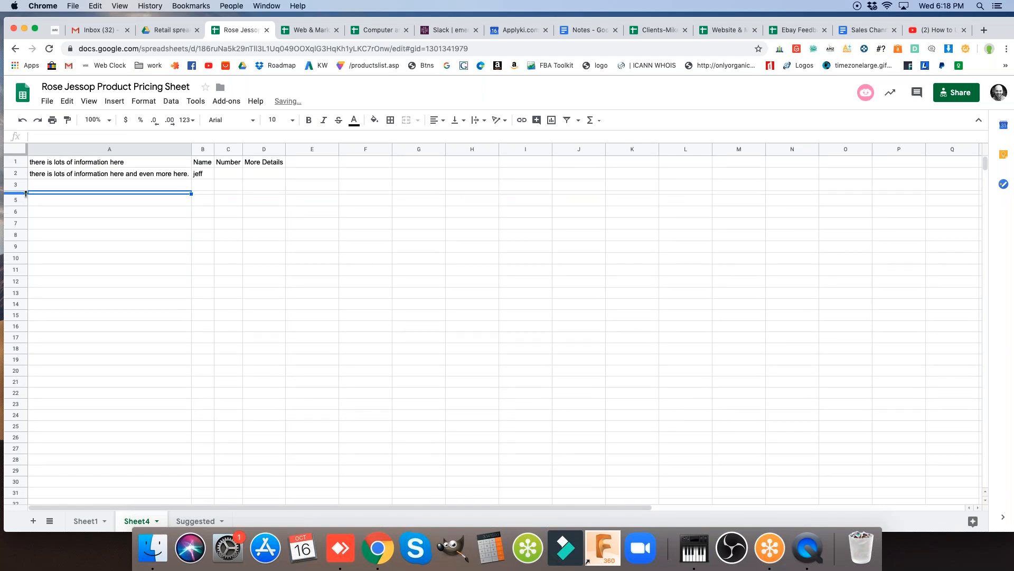
pyautogui.click(91, 232)
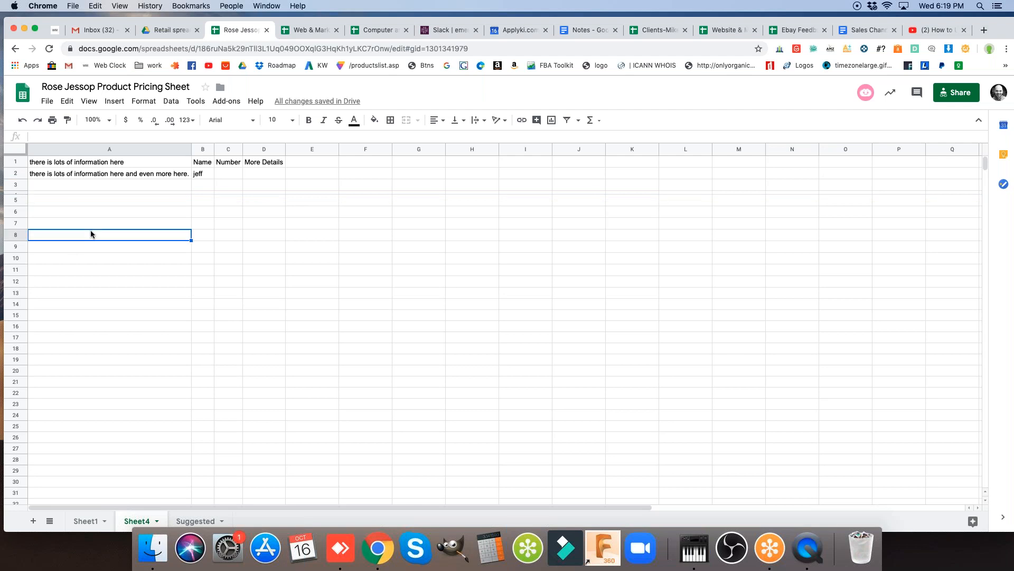
pyautogui.click(56, 193)
pyautogui.write('21654613')
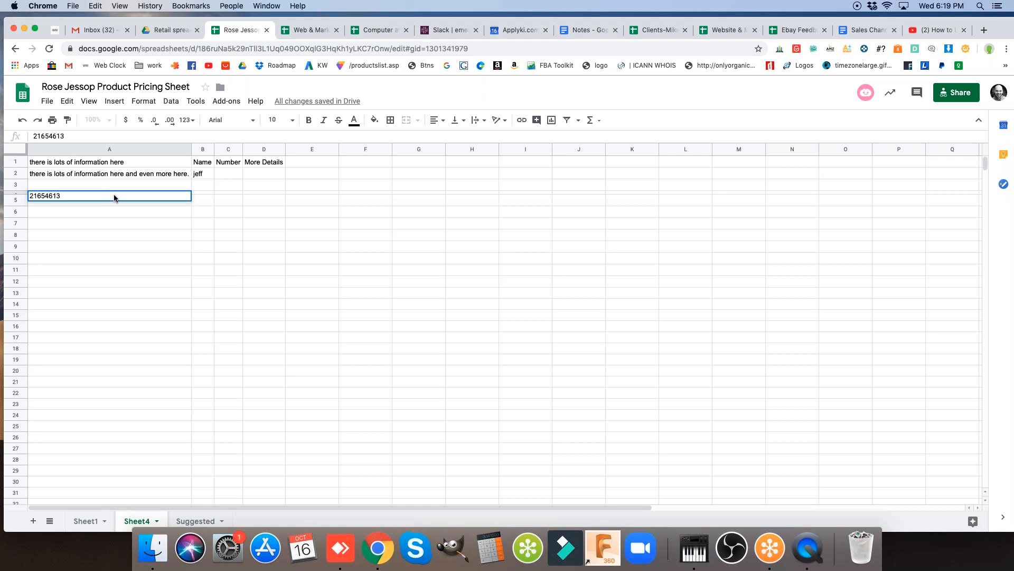
pyautogui.click(106, 227)
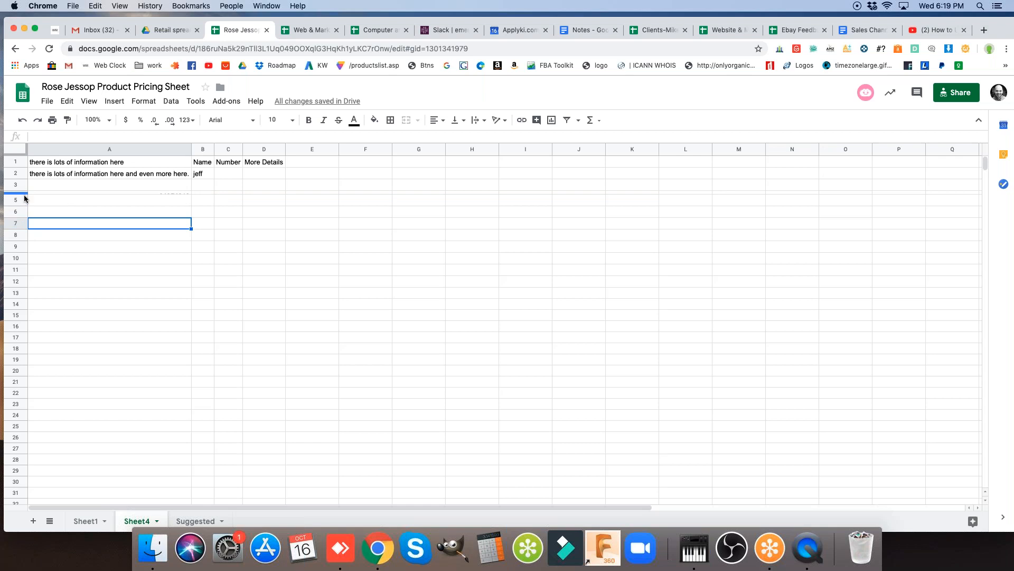
# Enlarge row 4 back to about the default height, and collapse it again so its contents are hidden.
pyautogui.moveTo(23, 194); pyautogui.dragTo(23, 203)
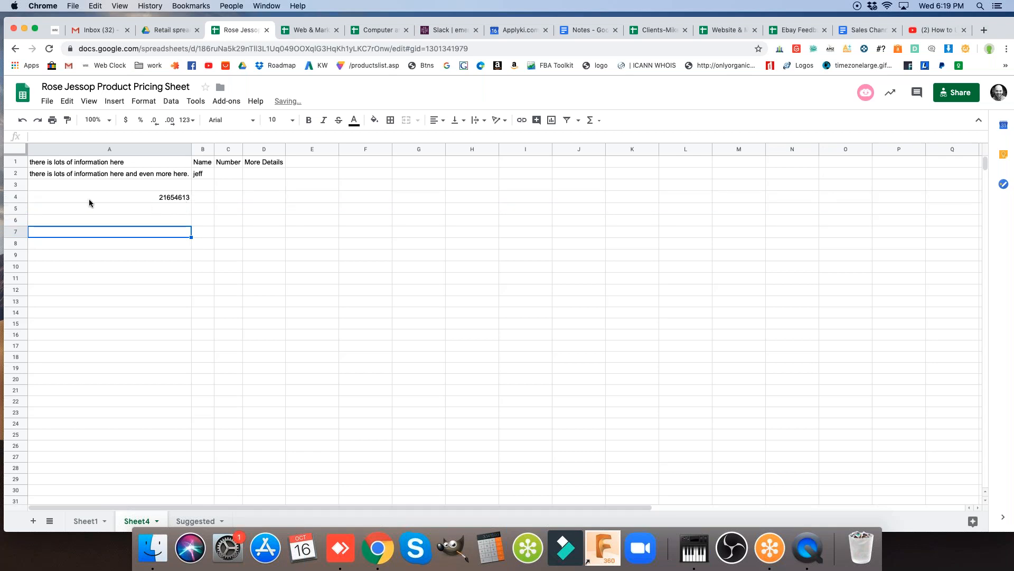
pyautogui.click(40, 205)
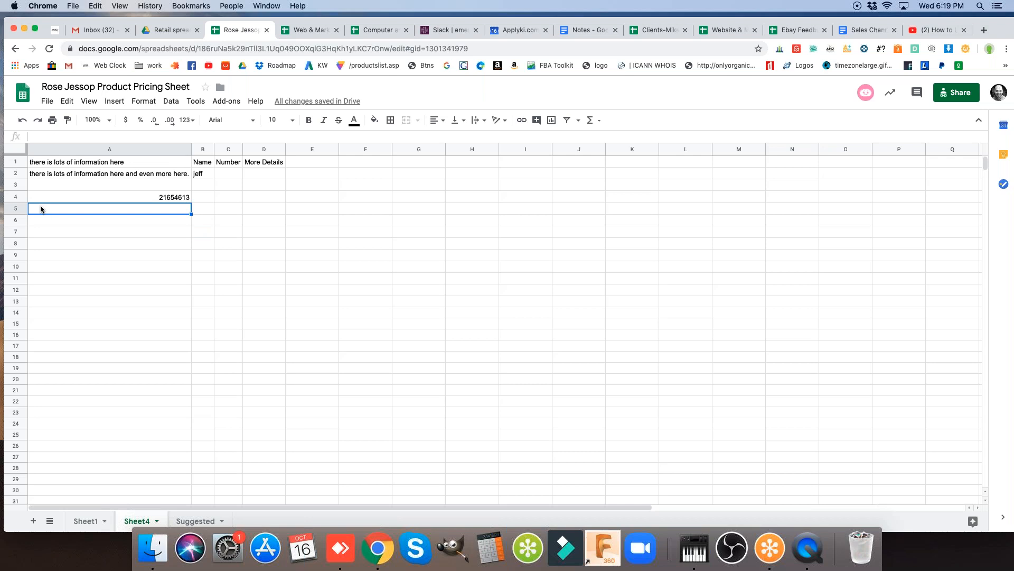
pyautogui.moveTo(20, 202); pyautogui.dragTo(21, 188)
pyautogui.click(73, 224)
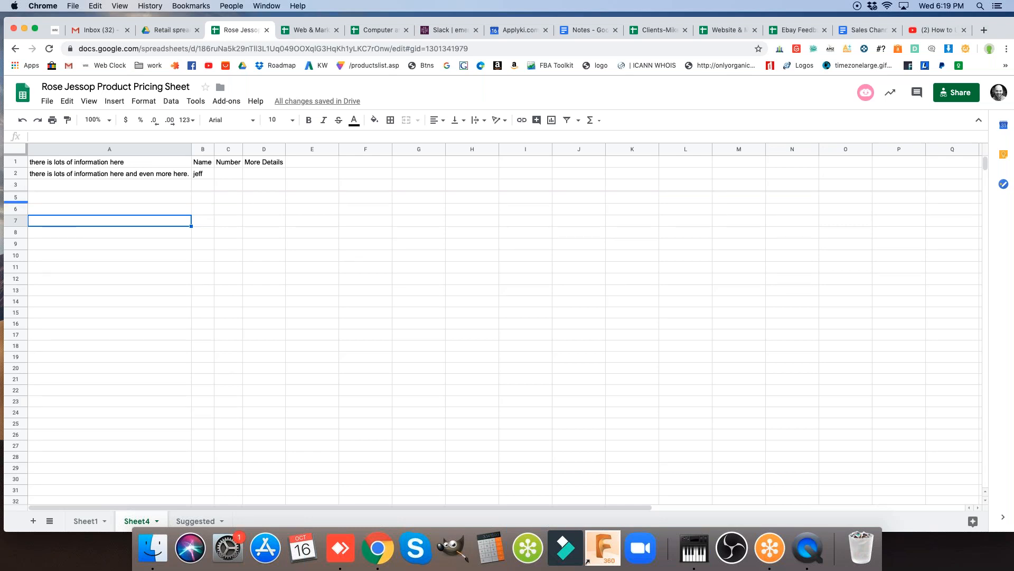
# Resize rows 3 to 5 together to reveal row 4, and set rows 1 to 16 to one equal single-line height.
pyautogui.click(21, 186)
pyautogui.moveTo(22, 190); pyautogui.dragTo(20, 197)
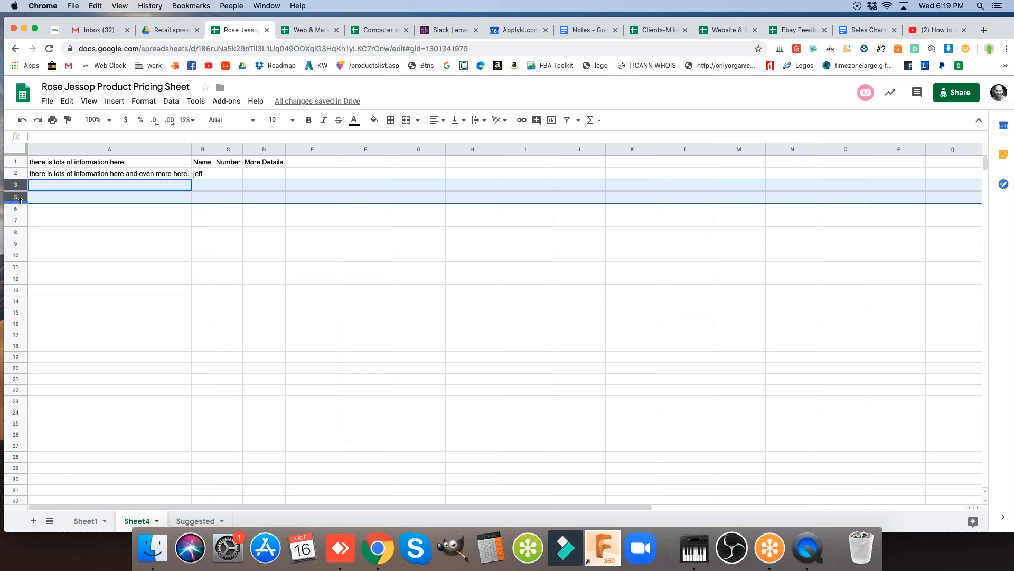
pyautogui.moveTo(21, 202); pyautogui.dragTo(21, 203)
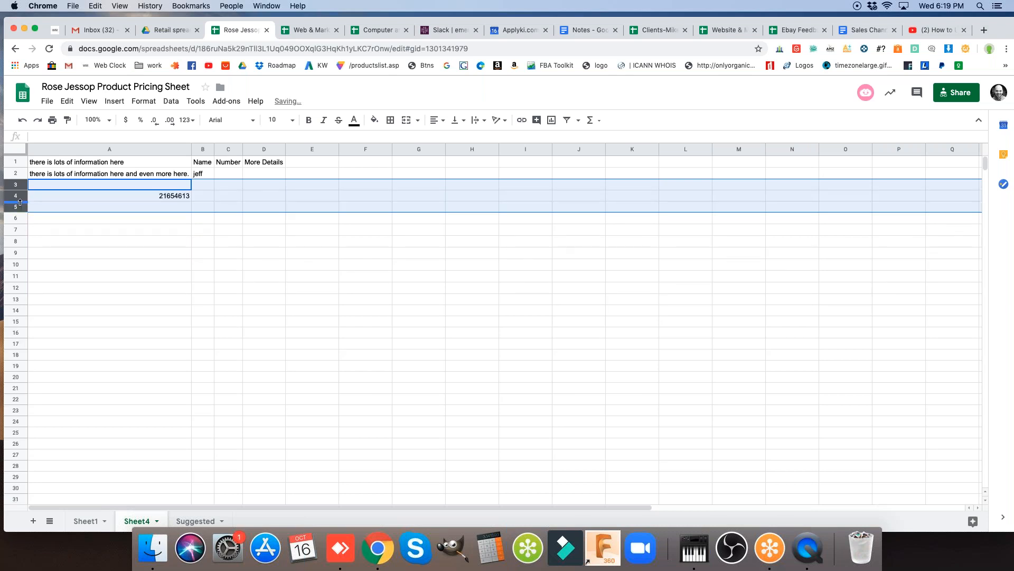
pyautogui.click(115, 230)
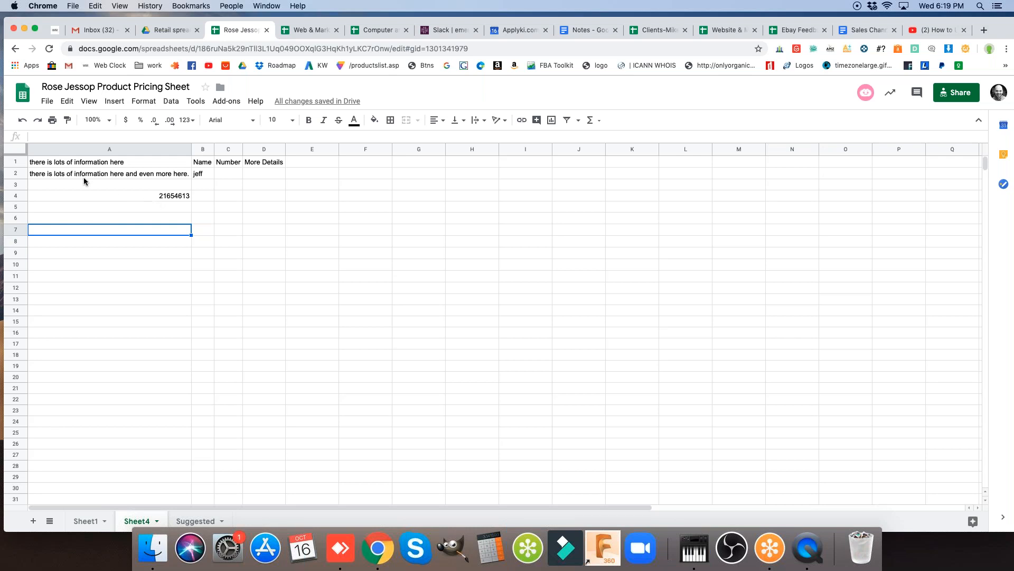
pyautogui.moveTo(15, 161); pyautogui.dragTo(16, 304)
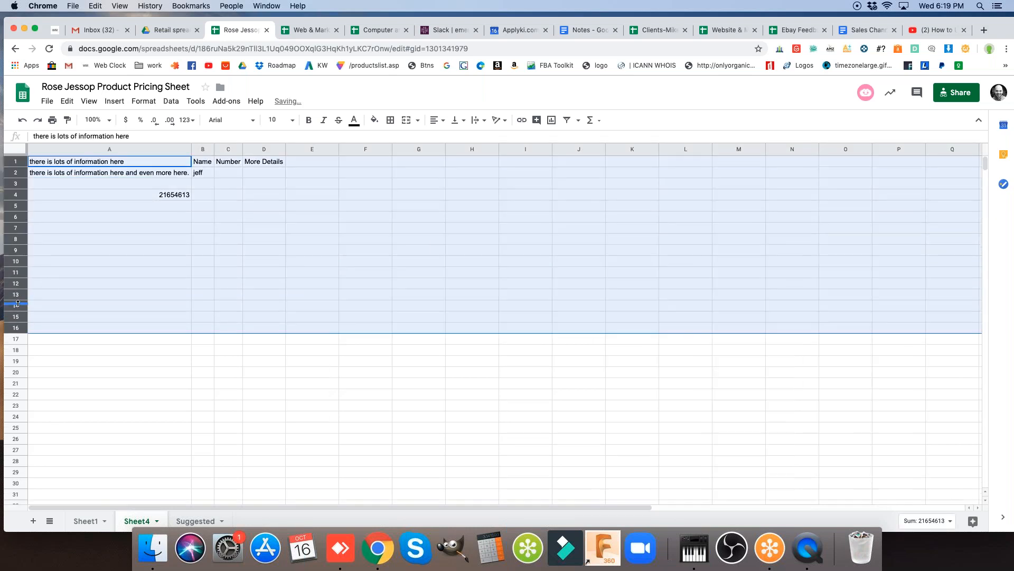
pyautogui.click(101, 199)
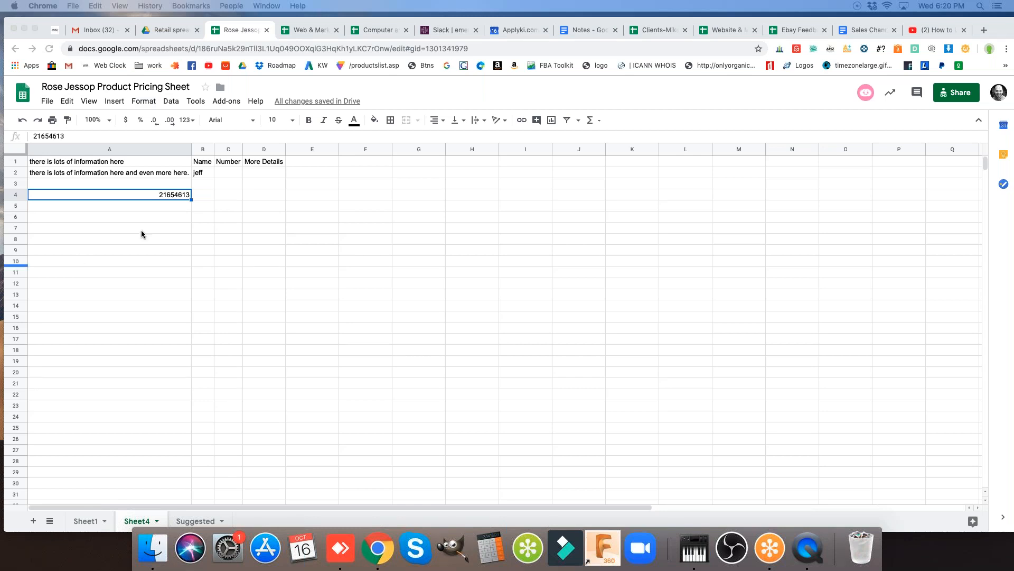
# Paste "Artify 38 Pcs Paint Brushes Art" as plain cell text into A4 and A6, and undo the A6 paste.
pyautogui.click(136, 199)
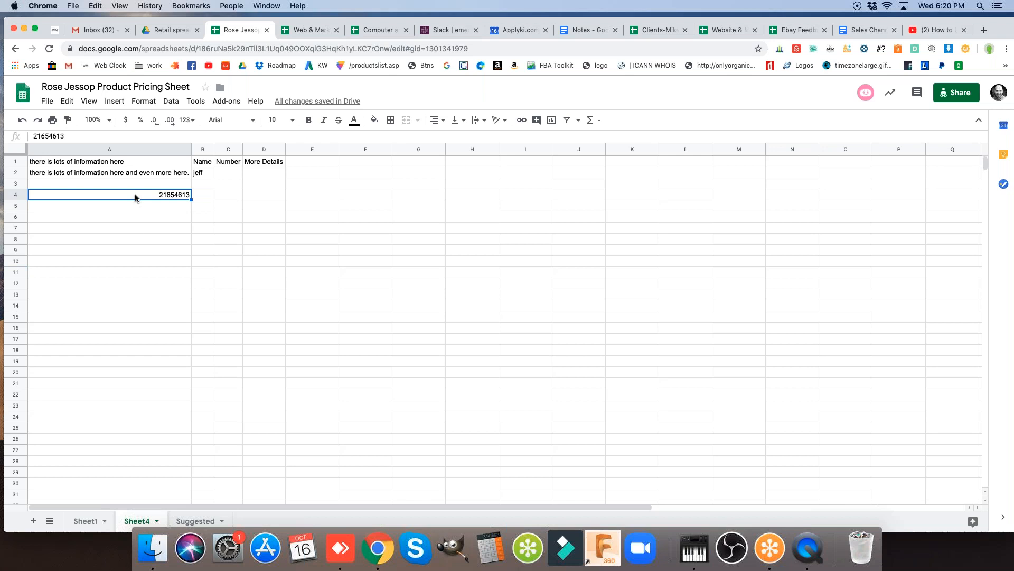
pyautogui.write('Artify 38 Pcs Paint Brushes Art')
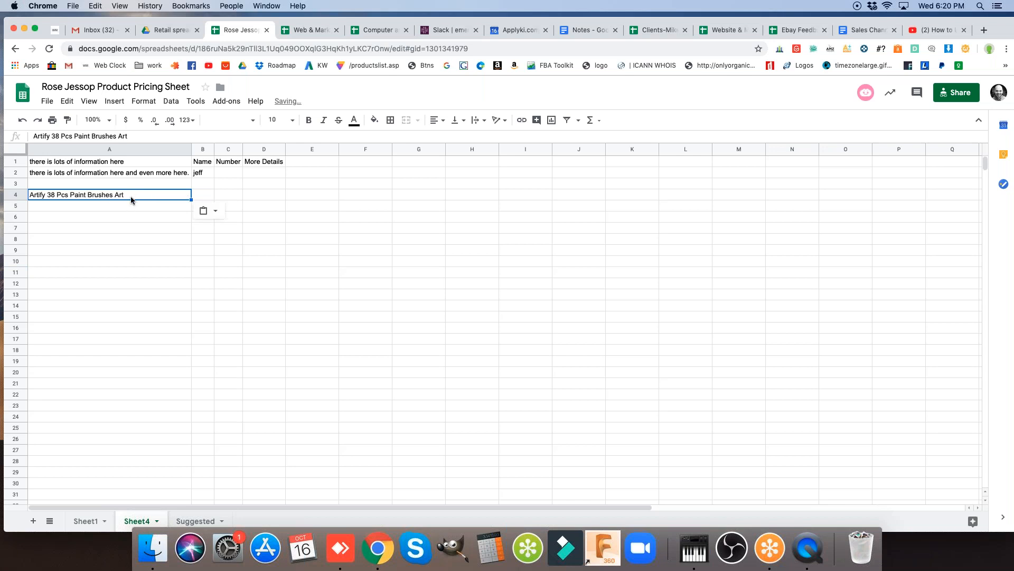
pyautogui.click(156, 220)
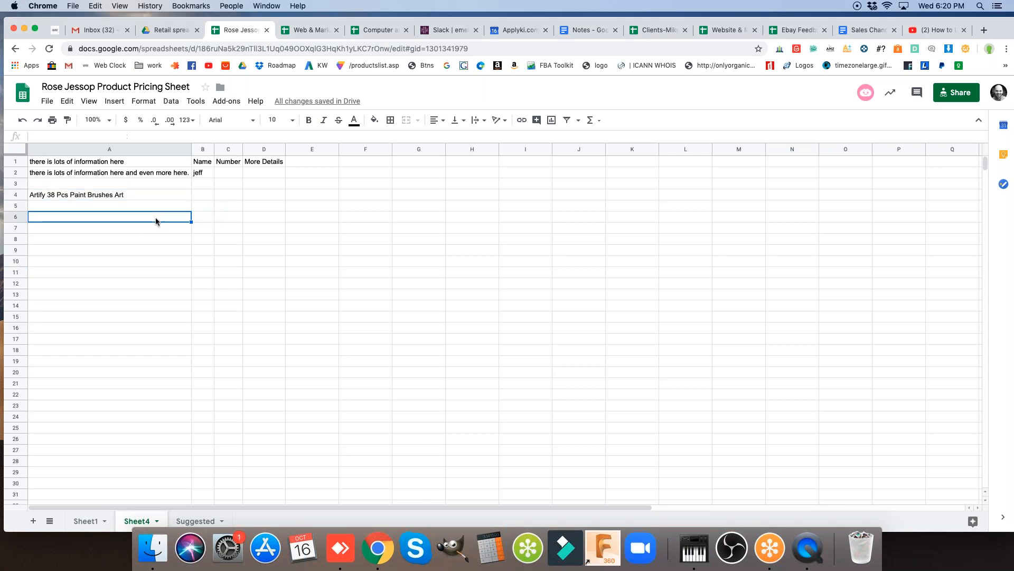
pyautogui.write('Artify 38 Pcs Paint Brushes Art')
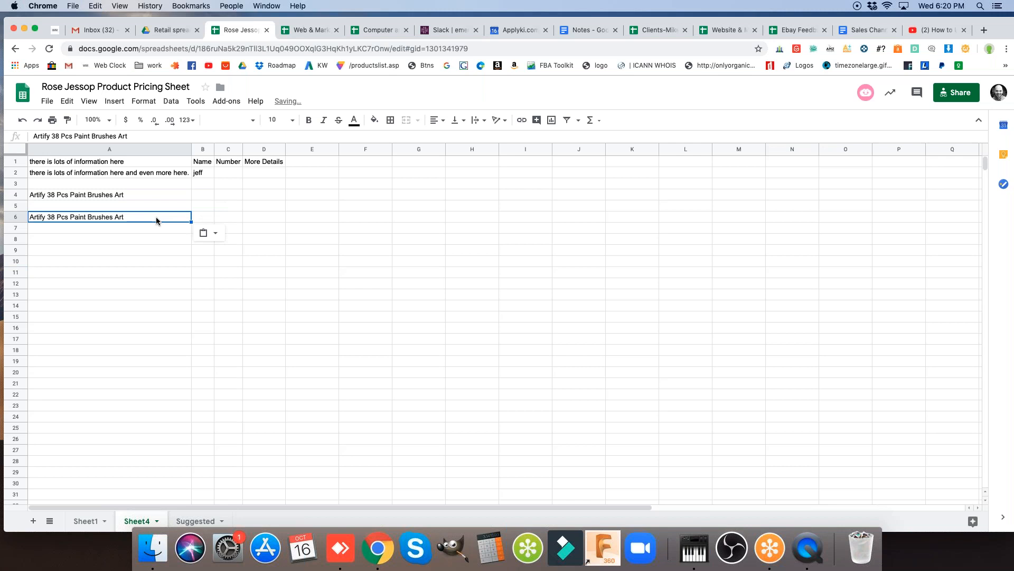
pyautogui.press('cmd+z')
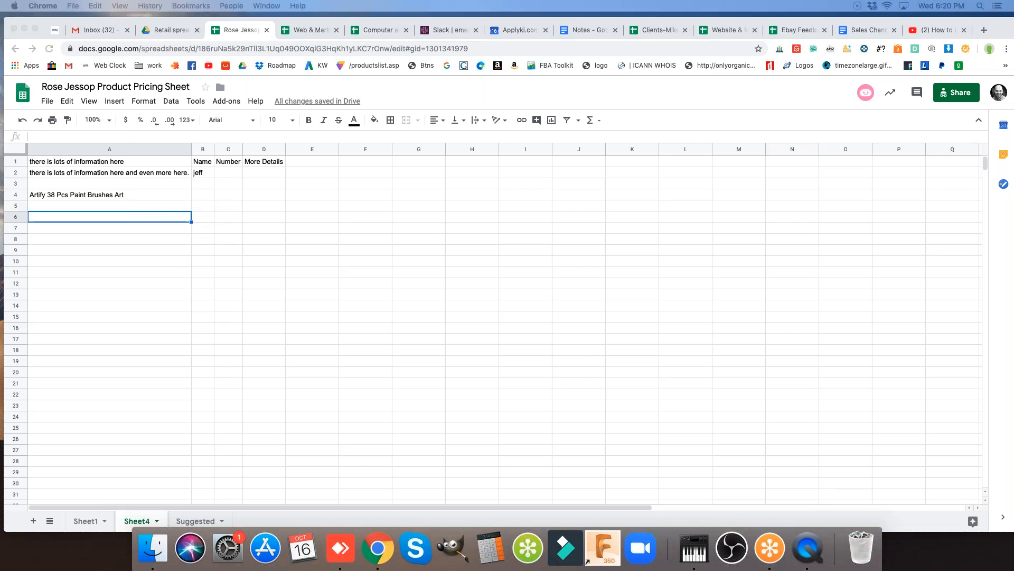
# Paste the link-formatted text "Artify Art Supplies" into A6, and remove it again.
pyautogui.click(115, 217)
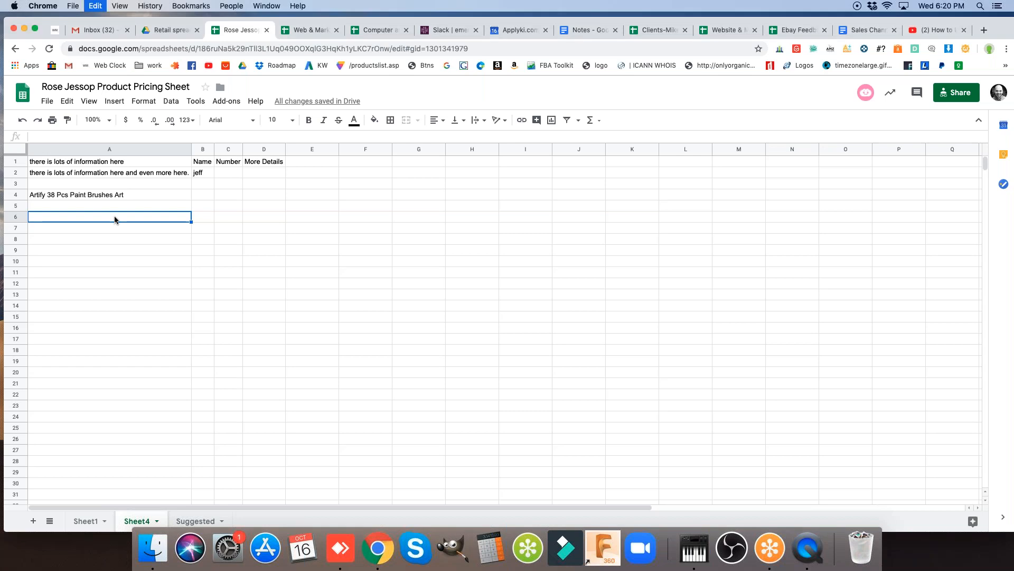
pyautogui.write('Artify Art Supplies')
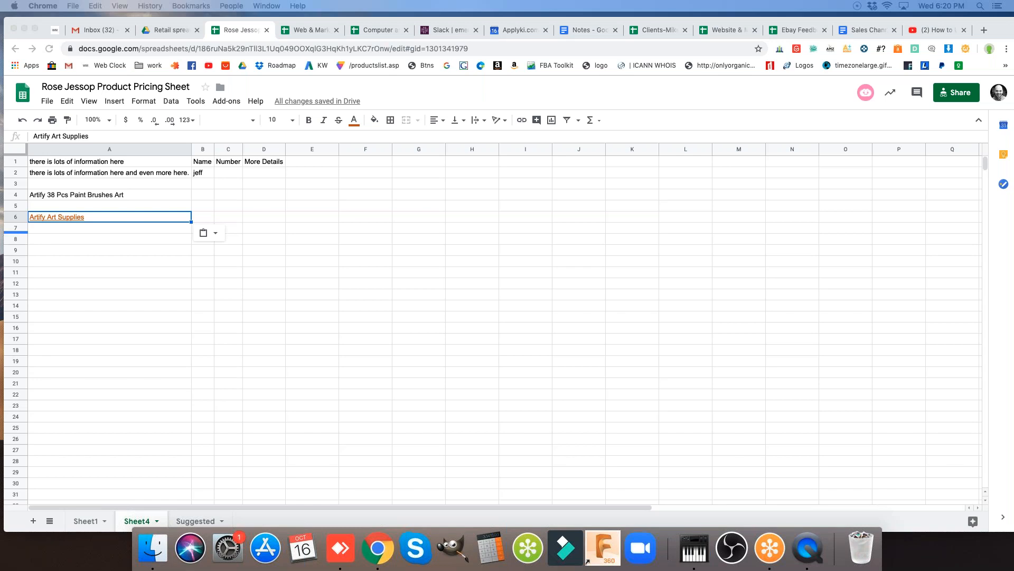
pyautogui.click(151, 261)
pyautogui.press('Delete')
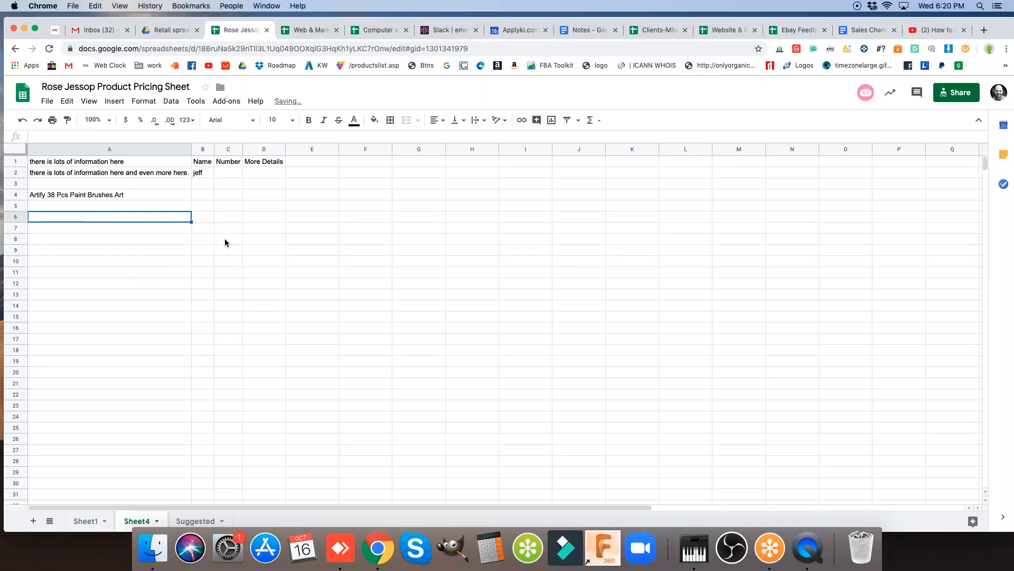
# Enter "Large Text" in A6 and format it bold at font size 18.
pyautogui.write('Large ')
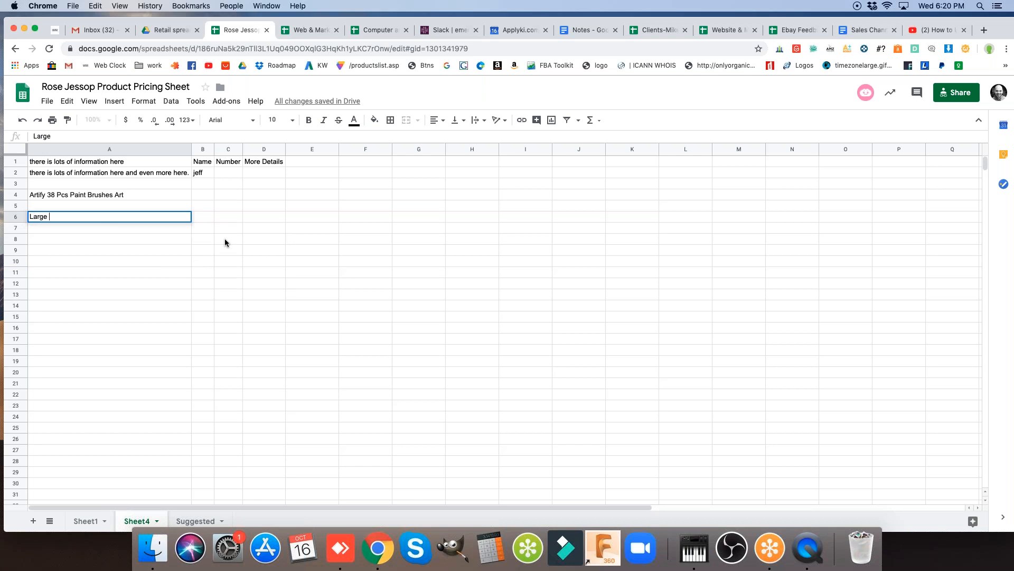
pyautogui.write('Text')
pyautogui.press('Return')
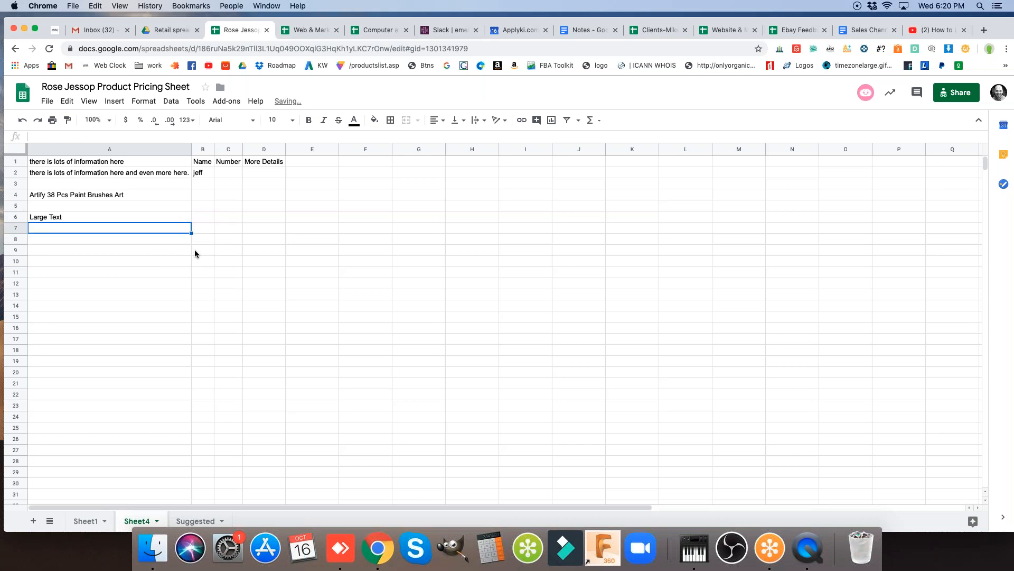
pyautogui.click(98, 220)
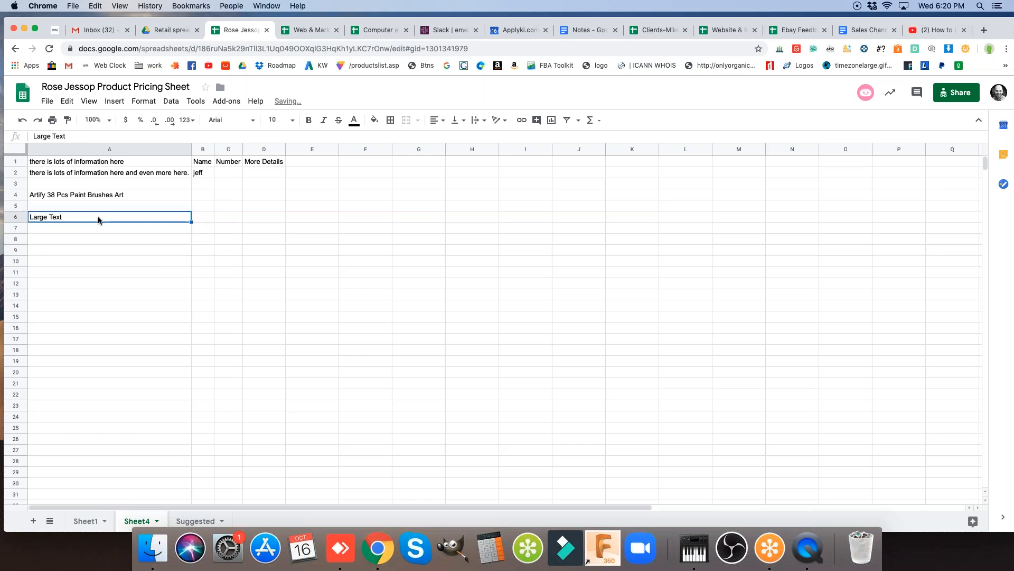
pyautogui.click(309, 120)
pyautogui.click(287, 119)
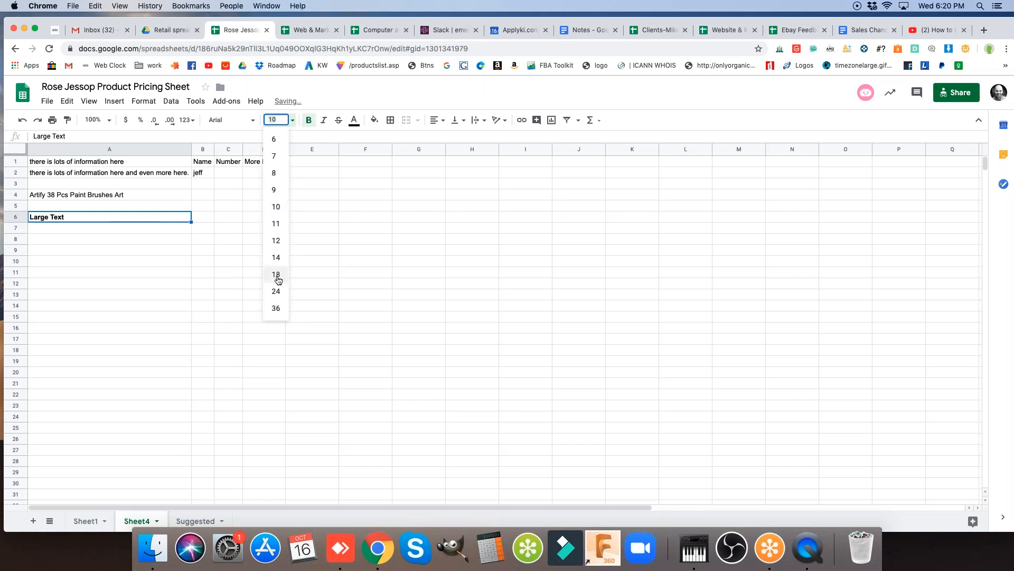
pyautogui.click(277, 276)
pyautogui.click(206, 279)
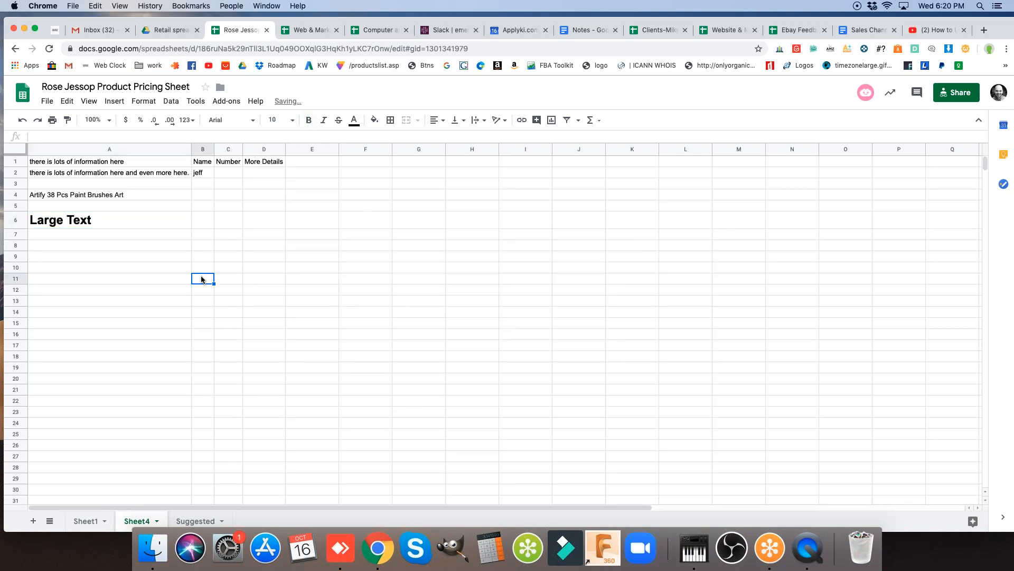
# Copy the bold "Large Text" cell A6 with its formatting into D6, and undo that paste.
pyautogui.click(127, 224)
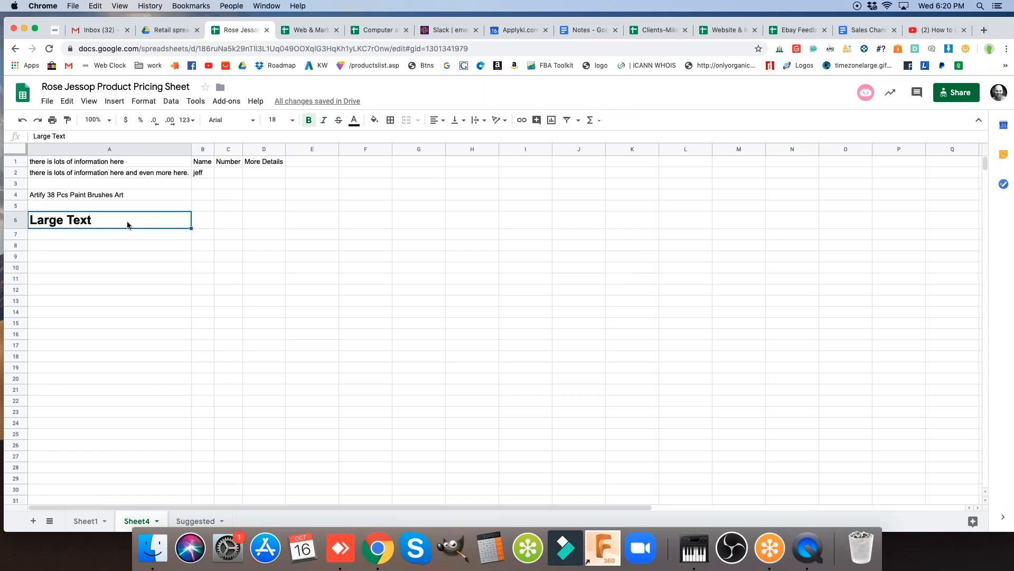
pyautogui.click(272, 218)
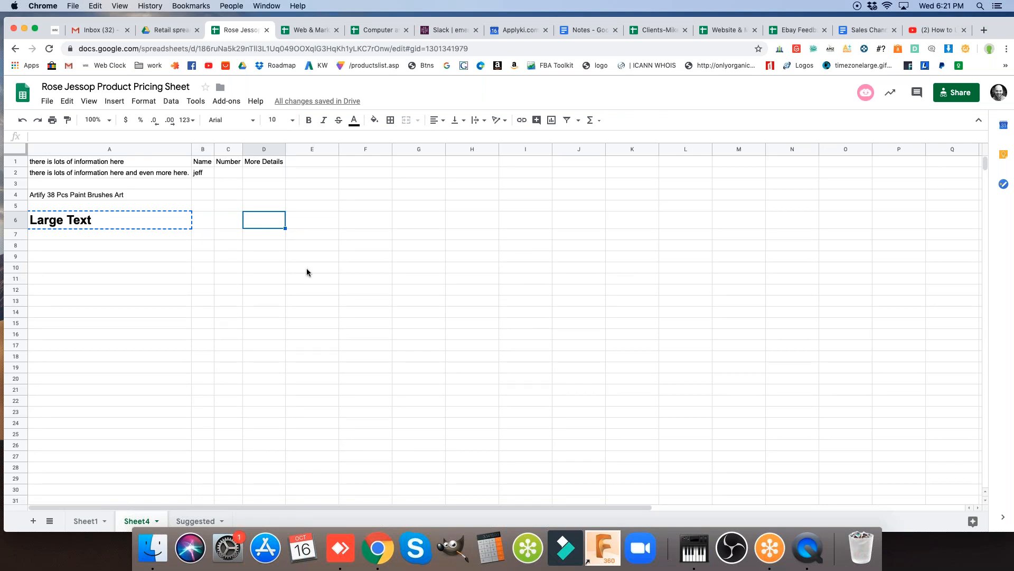
pyautogui.press('super+v')
pyautogui.click(429, 255)
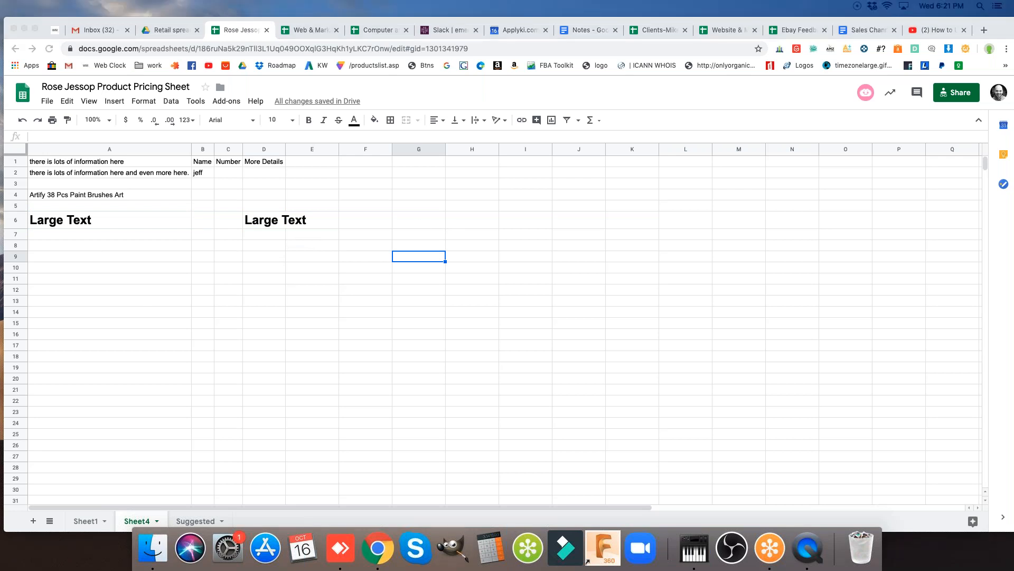
pyautogui.click(267, 223)
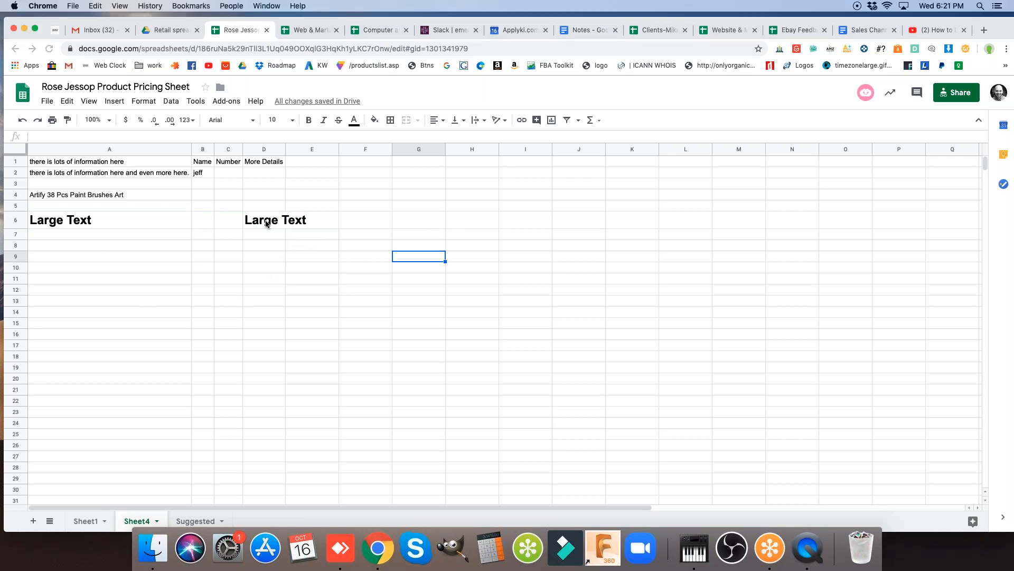
pyautogui.click(267, 223)
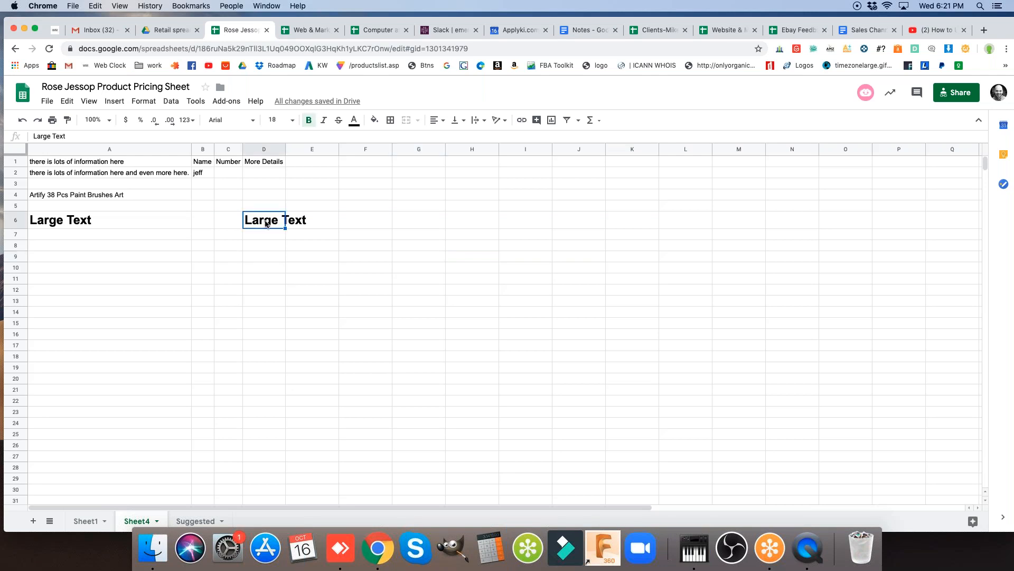
pyautogui.press('super+z')
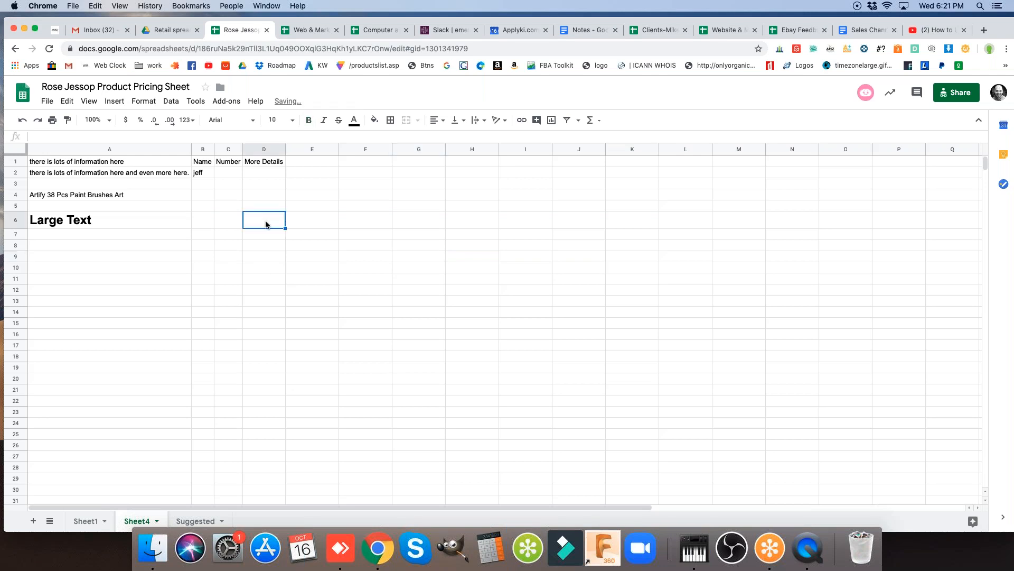
# Paste "Large Text" into D6 as plain cell text without the bold, large formatting of A6.
pyautogui.doubleClick(267, 223)
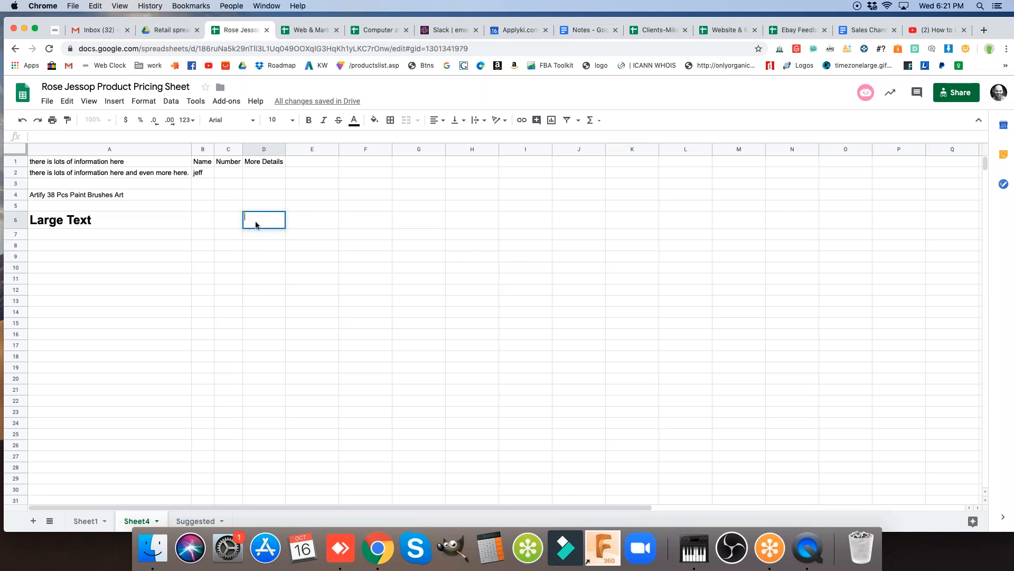
pyautogui.press('super+v')
pyautogui.press('Return')
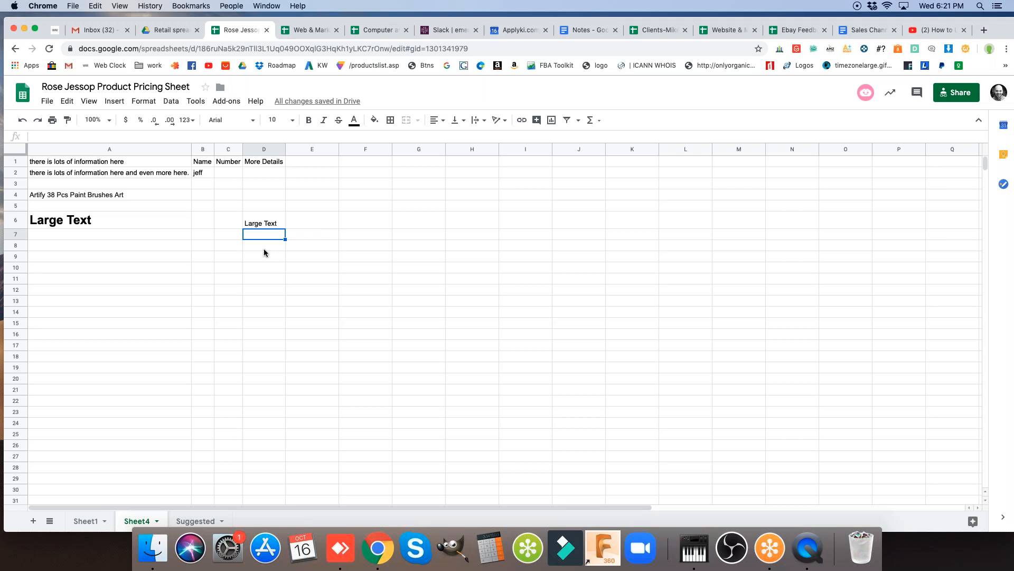
# Paste the copied Amazon product URL over the contents of D6, and undo that paste.
pyautogui.click(277, 223)
pyautogui.press('super+v')
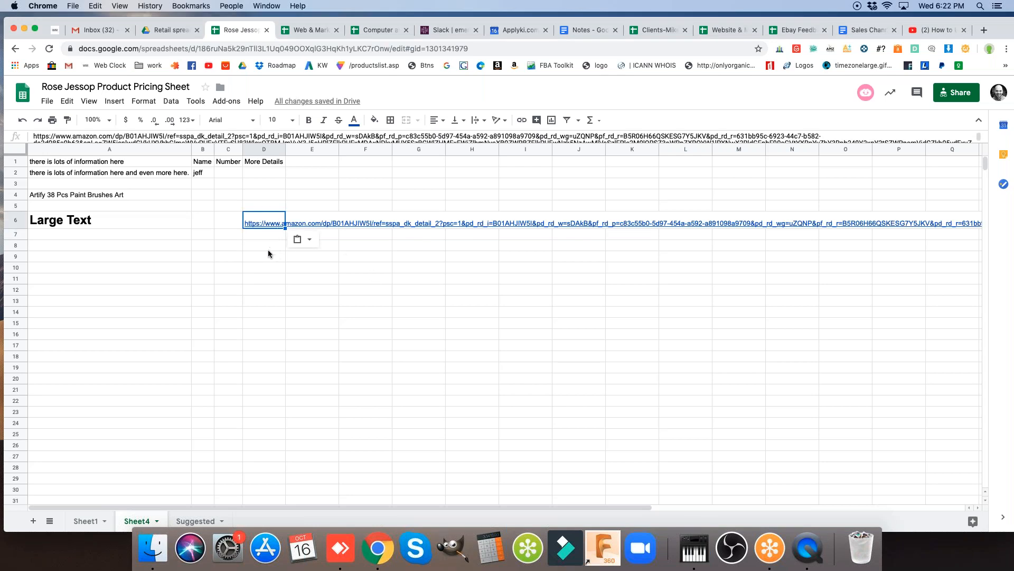
pyautogui.press('super+z')
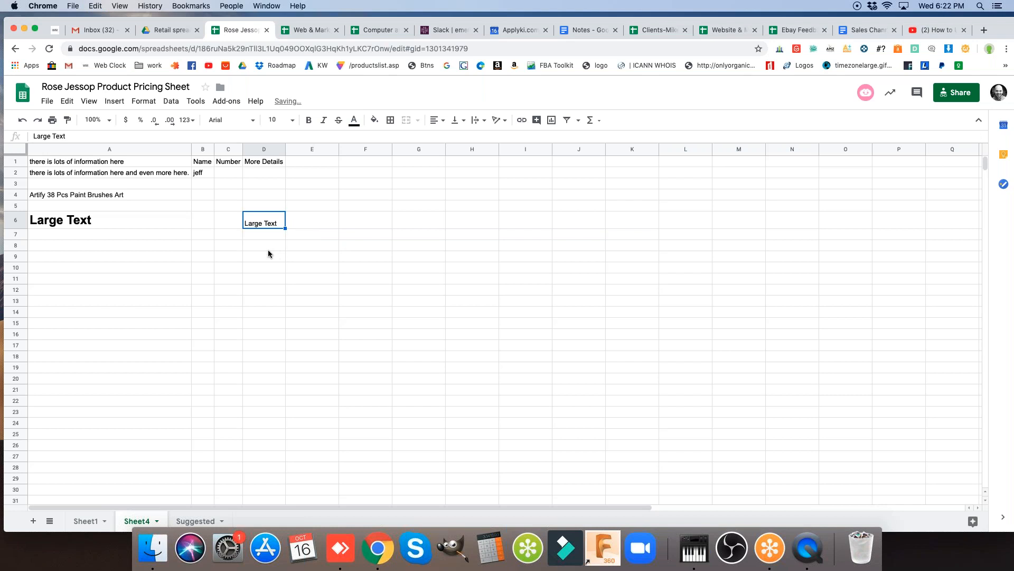
# Paste the Amazon product URL inside cell D7 as text, and clear the contents of D7 and D6.
pyautogui.doubleClick(265, 234)
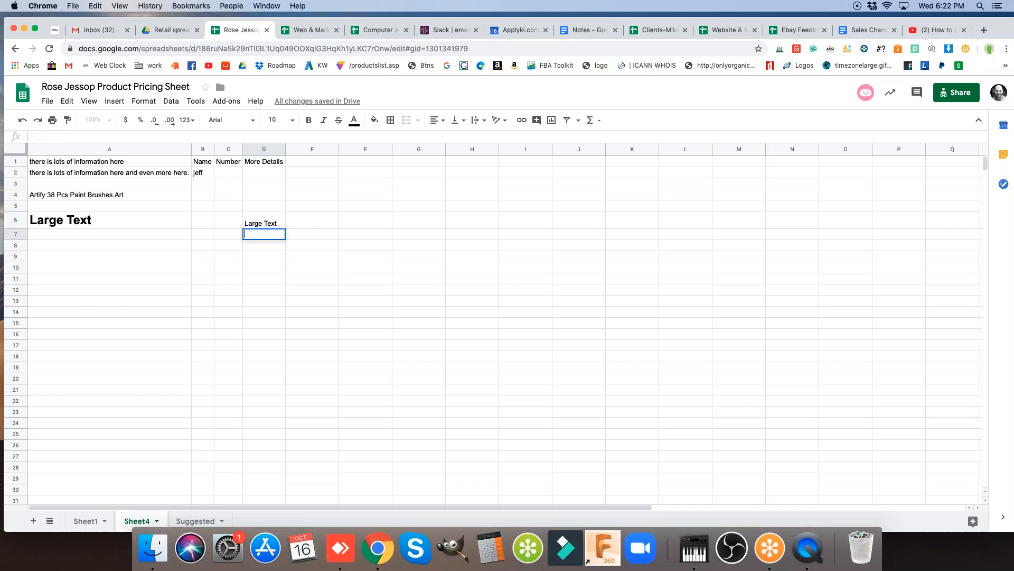
pyautogui.press('super+v')
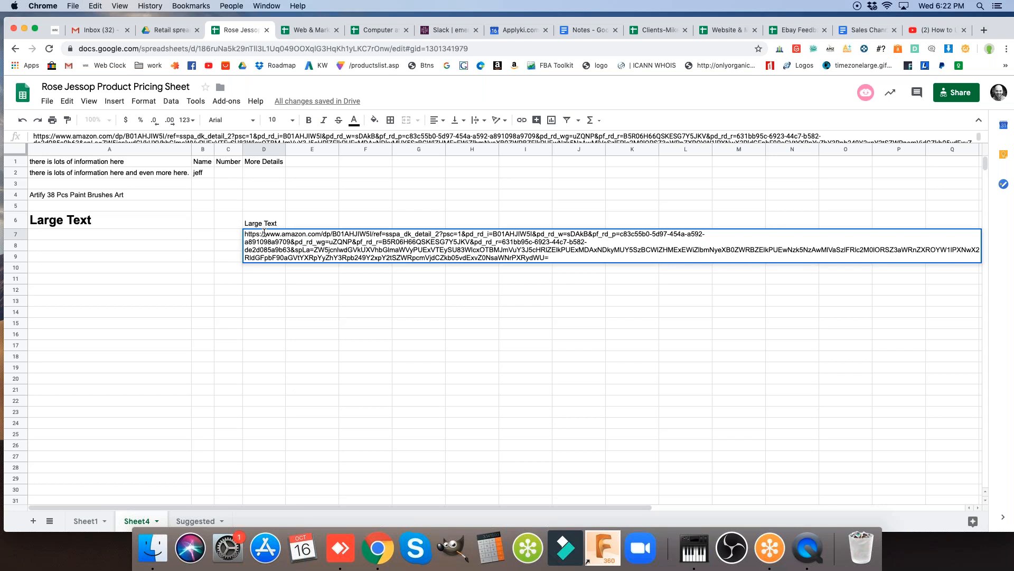
pyautogui.press('Return')
pyautogui.moveTo(263, 236)
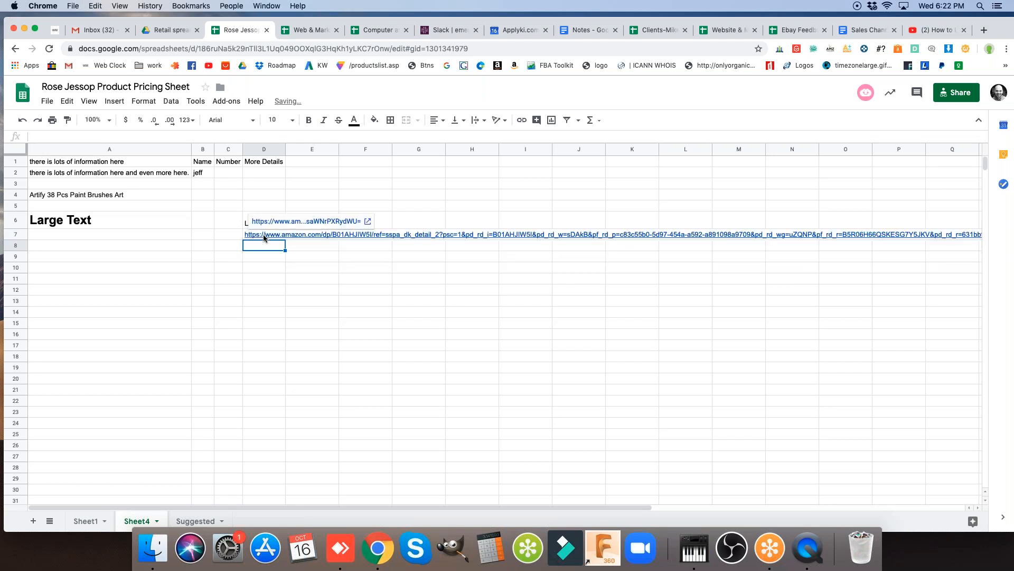
pyautogui.click(267, 236)
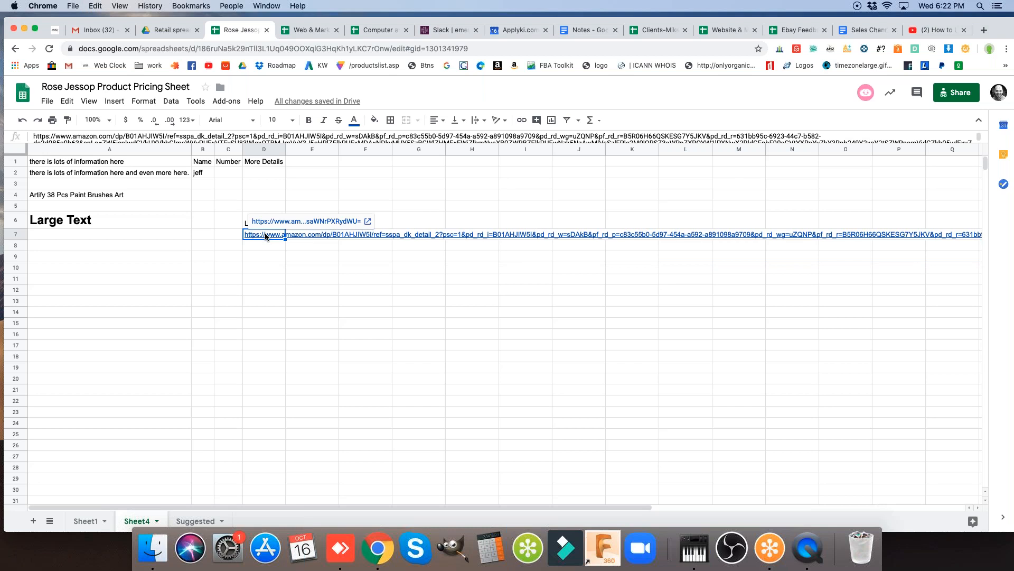
pyautogui.press('Delete')
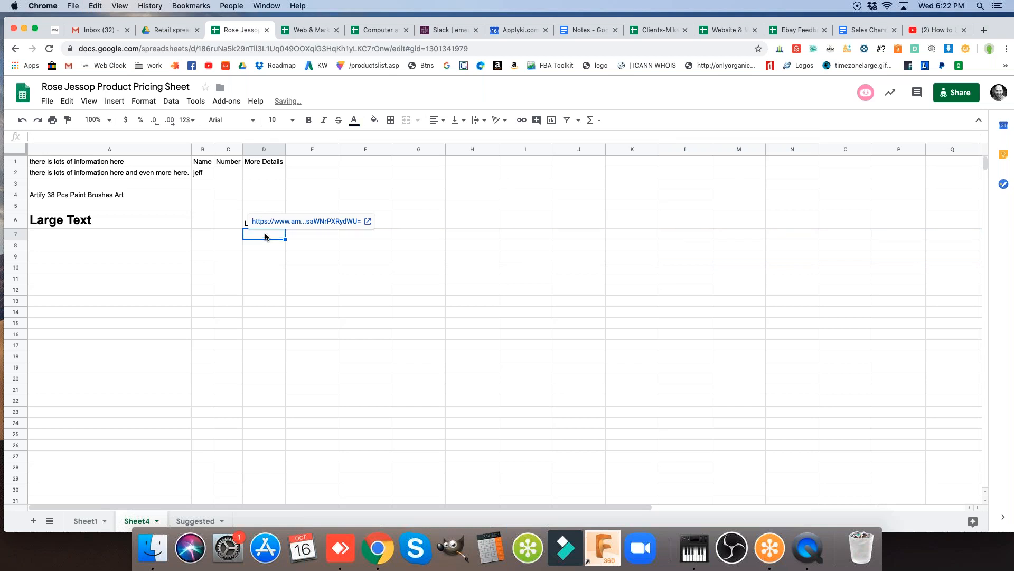
pyautogui.click(271, 245)
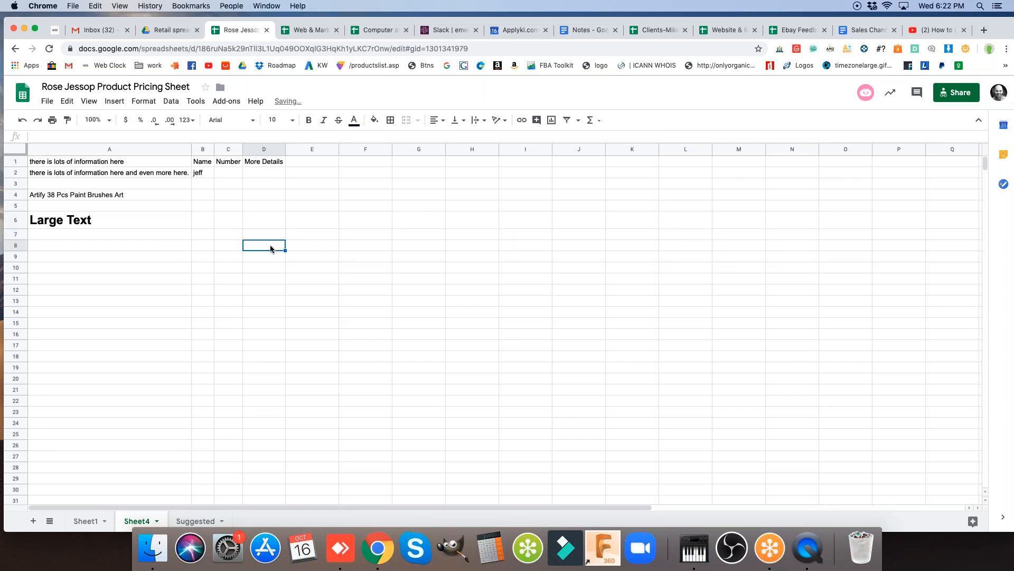